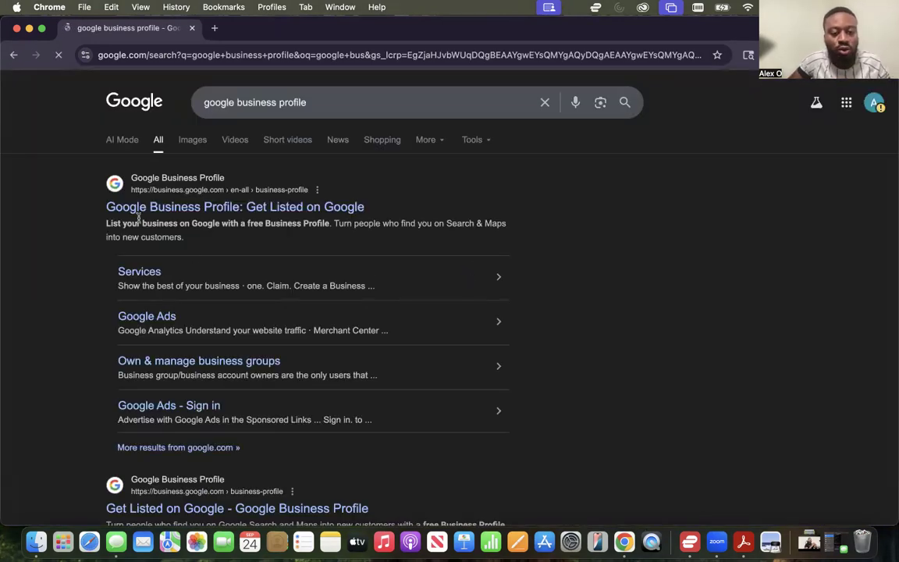
Start a new Google Business Profile from the search results for Magnus Globals and choose Online retail as its business type.
{"action": "left_click", "coordinate": [258, 208]}
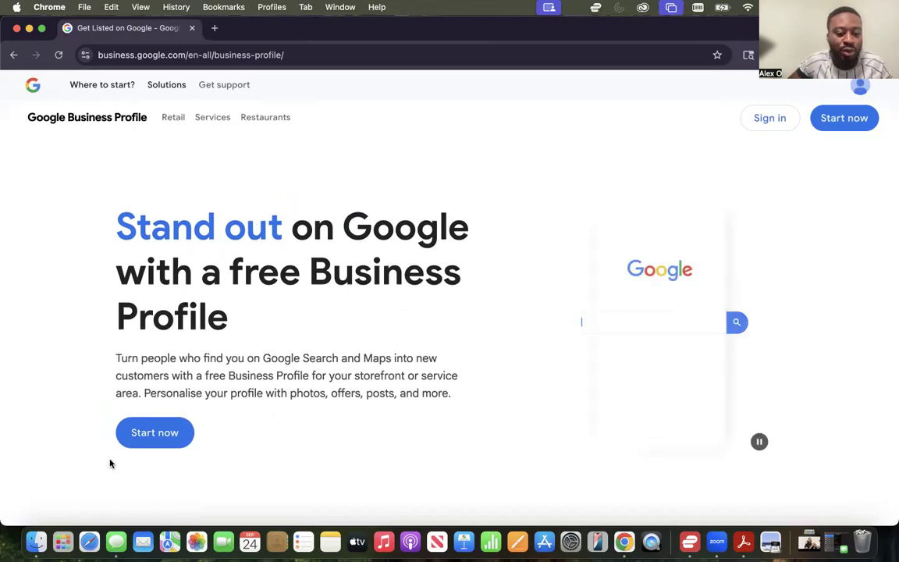
{"action": "left_click", "coordinate": [134, 434]}
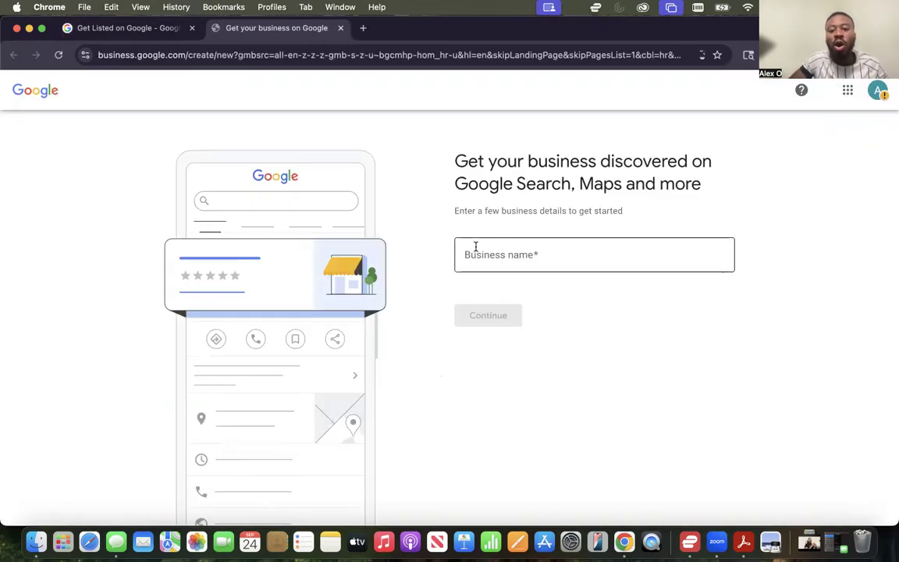
{"action": "left_click", "coordinate": [505, 252]}
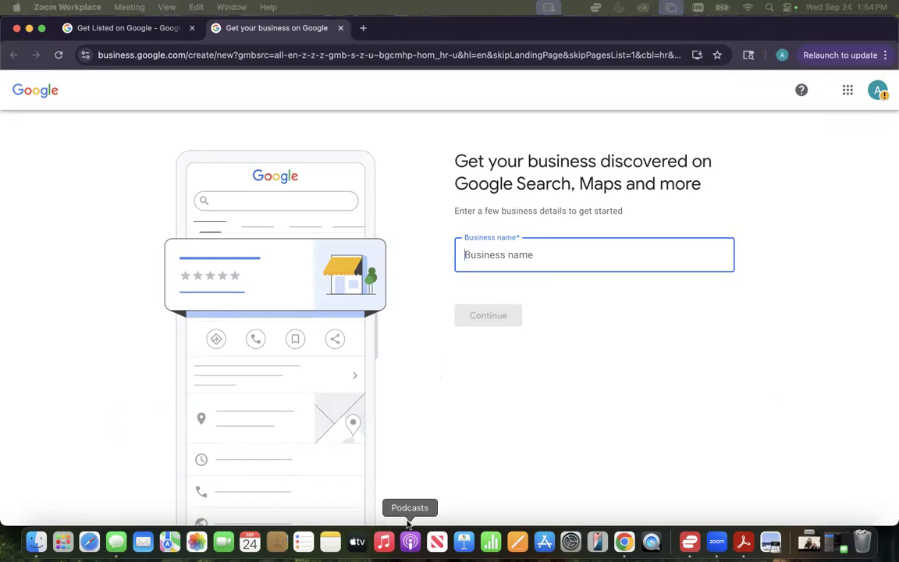
{"action": "left_click", "coordinate": [552, 261]}
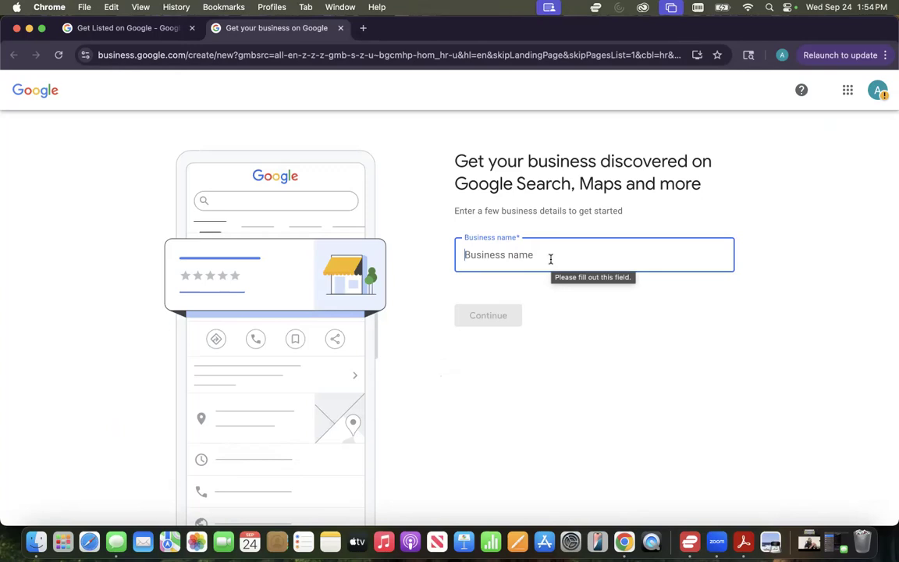
{"action": "type", "text": "M"}
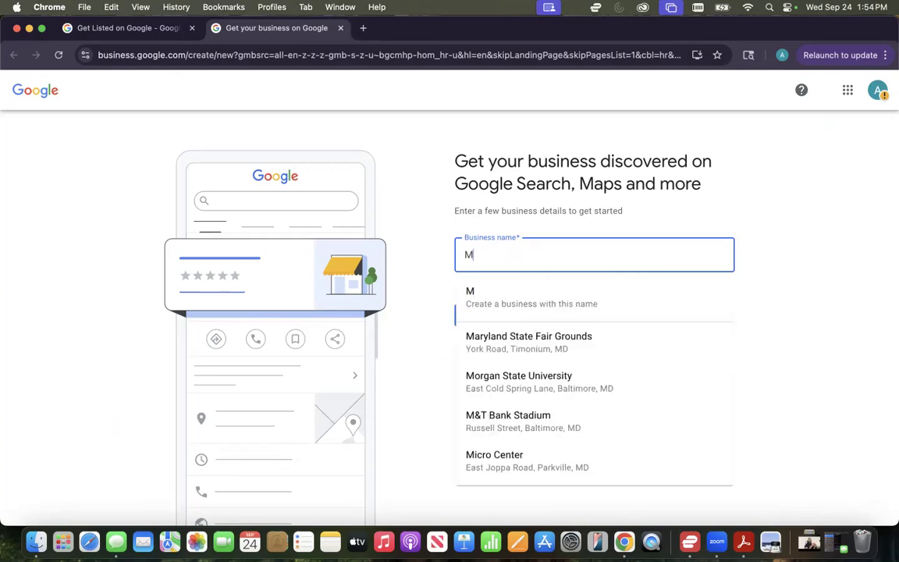
{"action": "type", "text": "agnus Globals"}
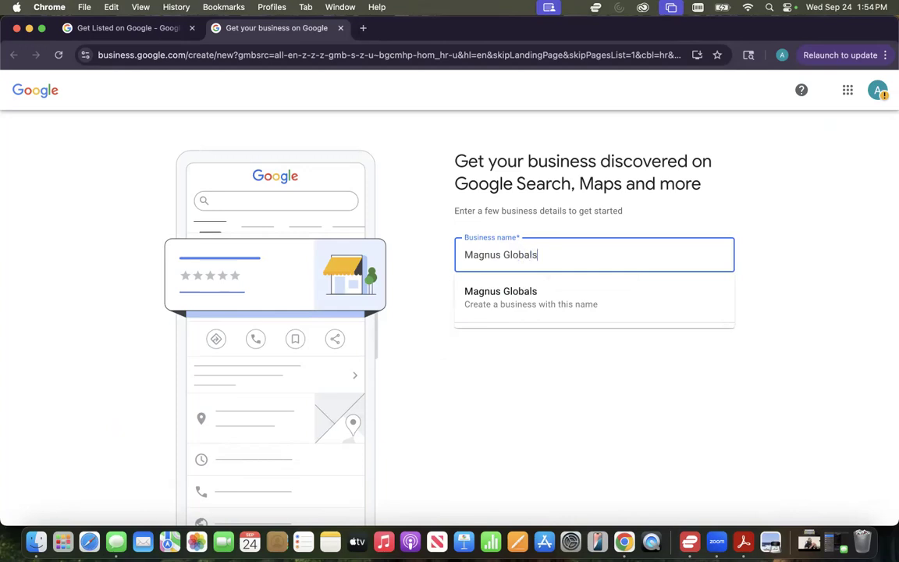
{"action": "left_click", "coordinate": [568, 305]}
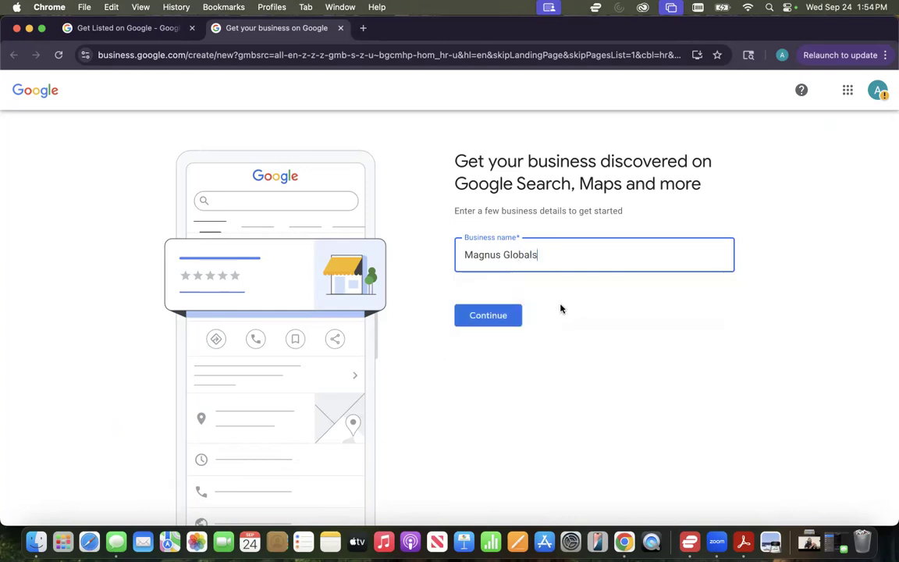
{"action": "left_click", "coordinate": [481, 324]}
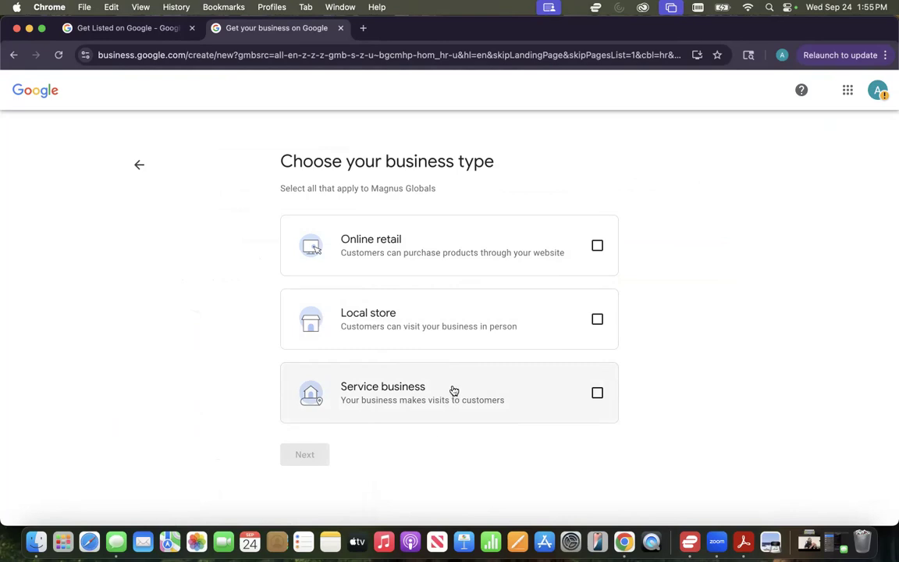
{"action": "left_click", "coordinate": [530, 257]}
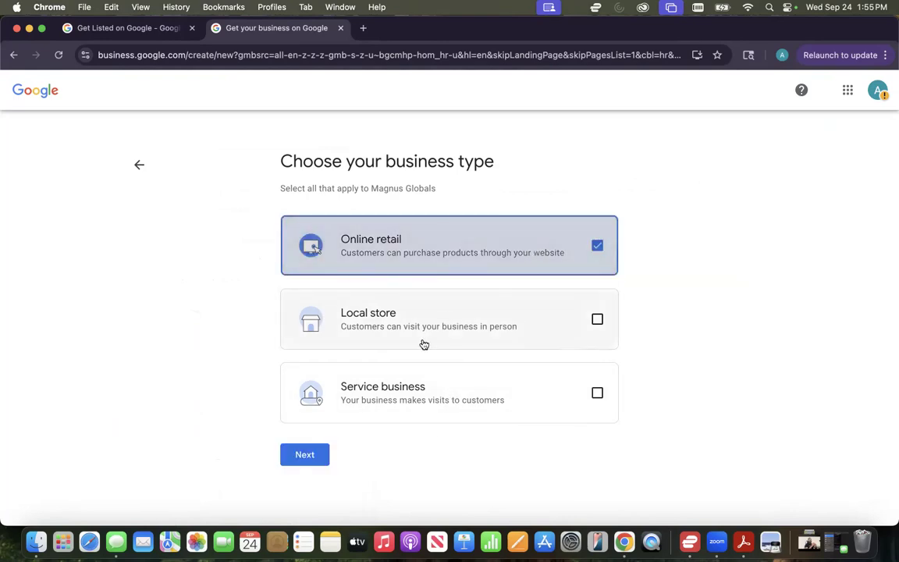
{"action": "left_click", "coordinate": [323, 455]}
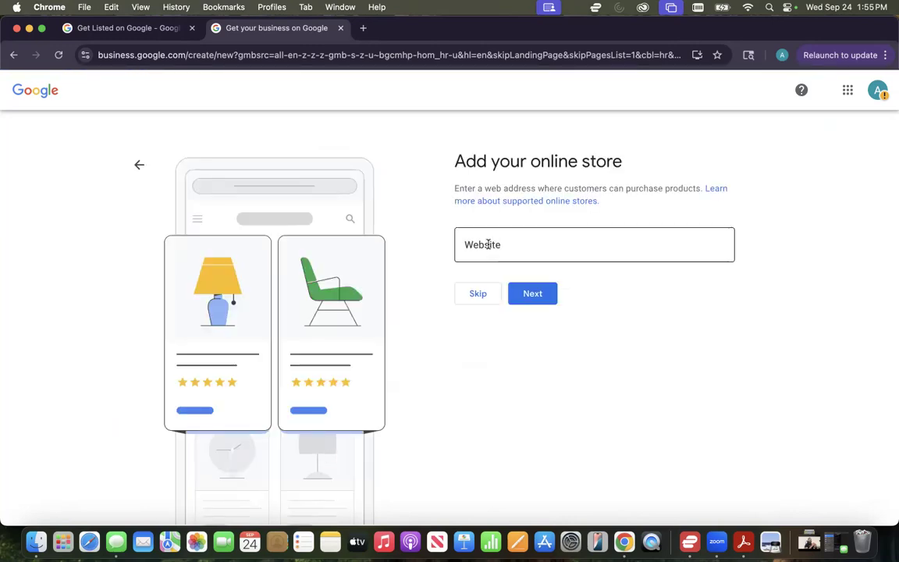
Open magnusglobals.com in a new tab and copy its web address.
{"action": "left_click", "coordinate": [362, 31]}
{"action": "type", "text": "m"}
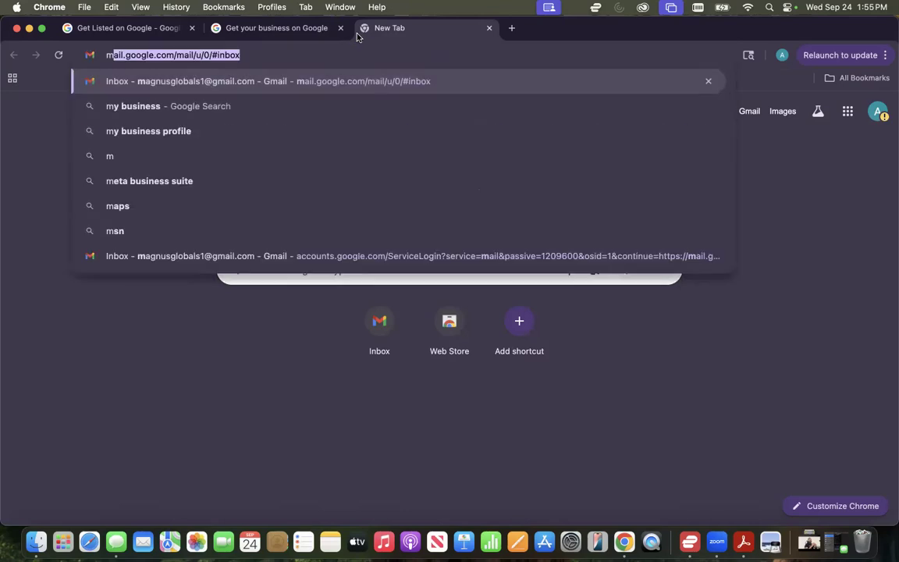
{"action": "type", "text": "agnusb"}
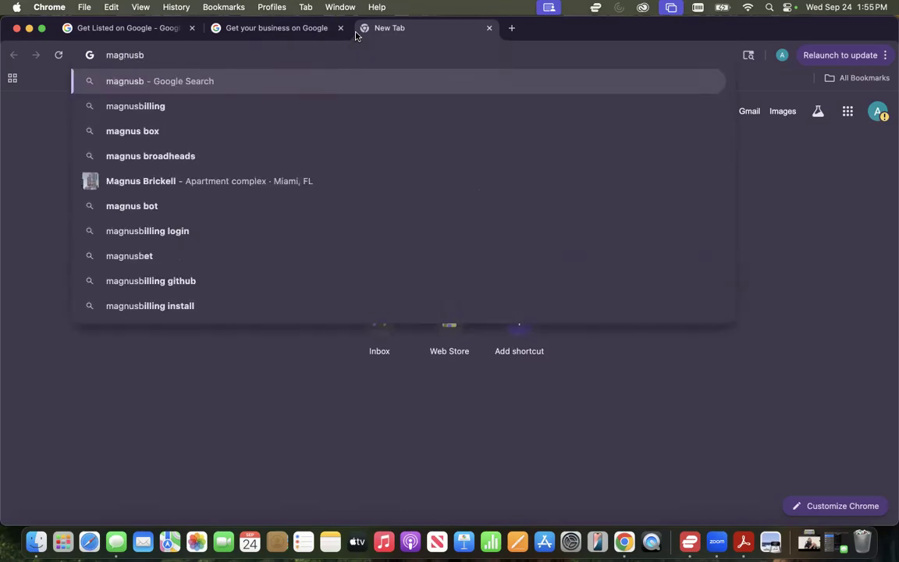
{"action": "key", "text": "BackSpace"}
{"action": "type", "text": "g"}
{"action": "type", "text": "loba"}
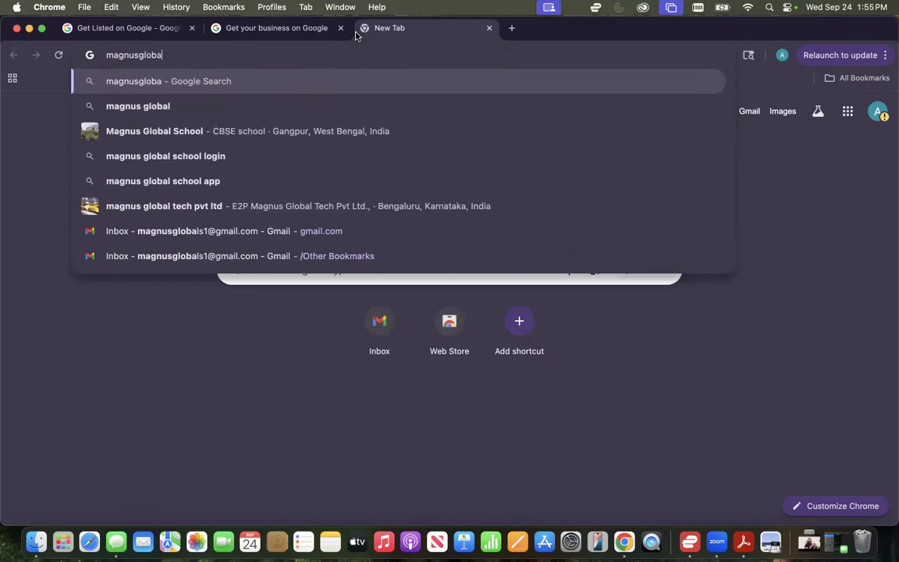
{"action": "type", "text": "ls.com"}
{"action": "key", "text": "Return"}
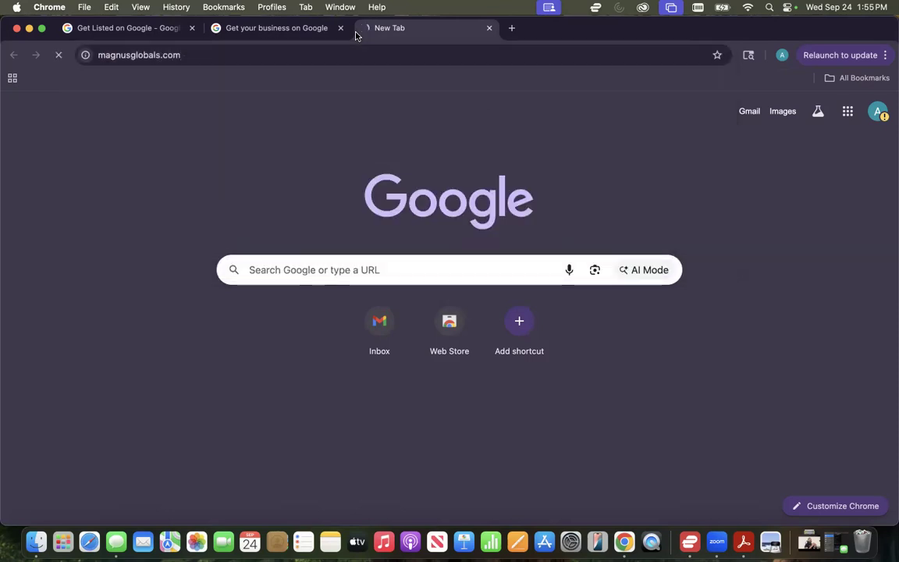
{"action": "left_click", "coordinate": [272, 49]}
{"action": "key", "text": "super+c"}
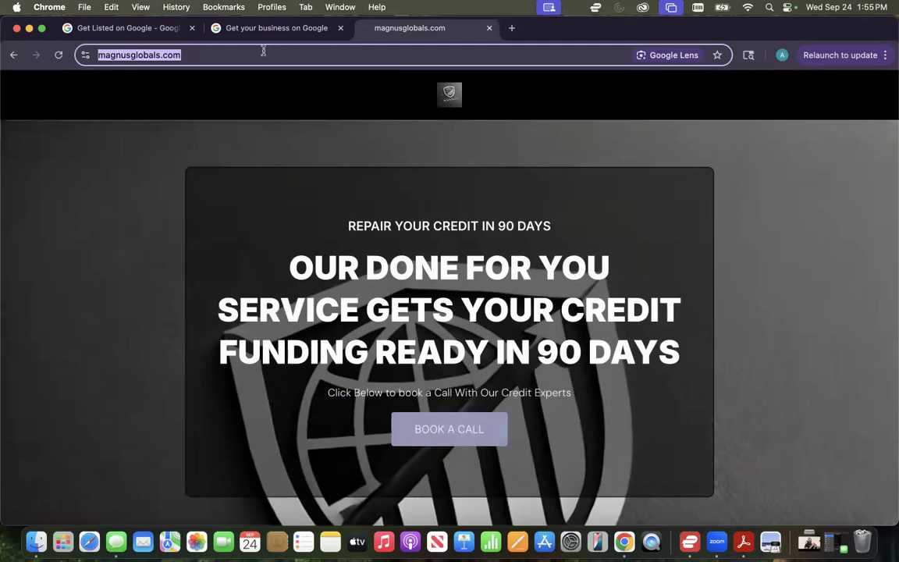
Close the website tab, paste the copied address as the online store's website, and continue to the business category.
{"action": "left_click", "coordinate": [271, 26]}
{"action": "left_click", "coordinate": [489, 28]}
{"action": "left_click", "coordinate": [553, 237]}
{"action": "key", "text": "super+v"}
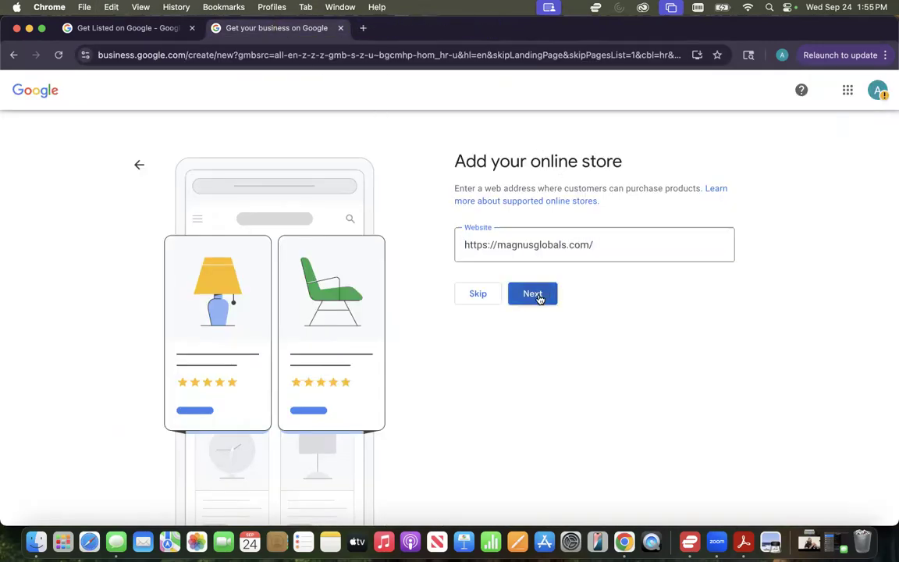
{"action": "left_click", "coordinate": [534, 294]}
{"action": "left_click", "coordinate": [529, 253]}
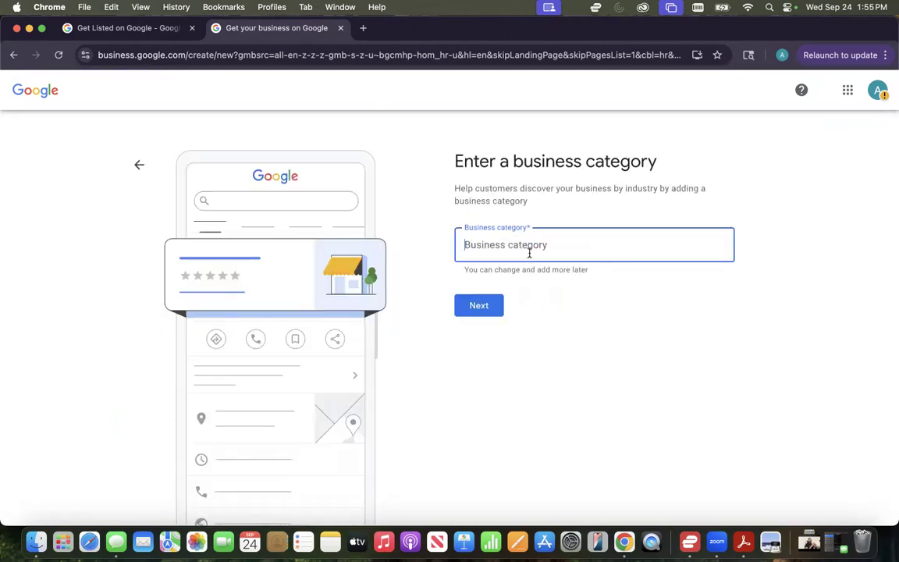
{"action": "type", "text": "Service"}
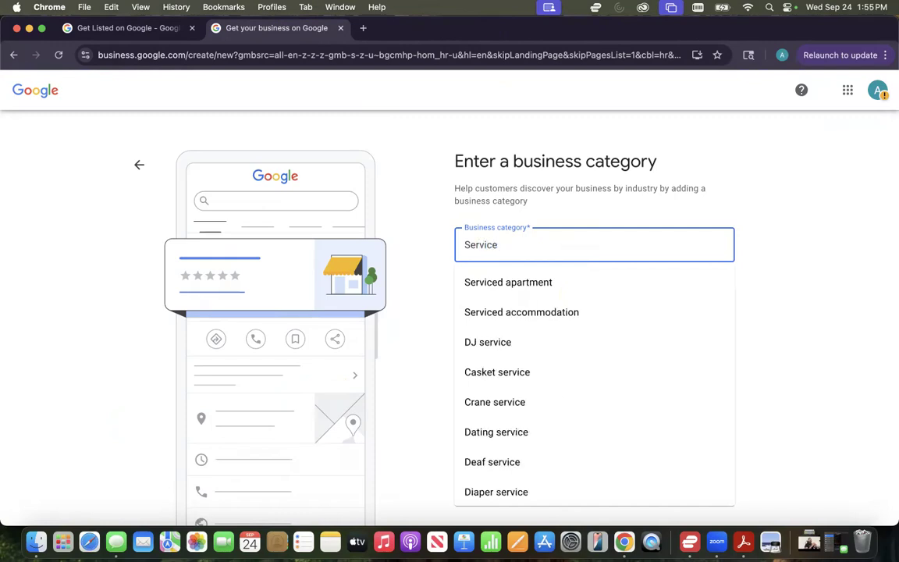
{"action": "key", "text": "BackSpace"}
{"action": "key", "text": "BackSpace"}
{"action": "key", "text": "BackSpace"}
{"action": "key", "text": "BackSpace"}
{"action": "key", "text": "BackSpace"}
{"action": "key", "text": "BackSpace"}
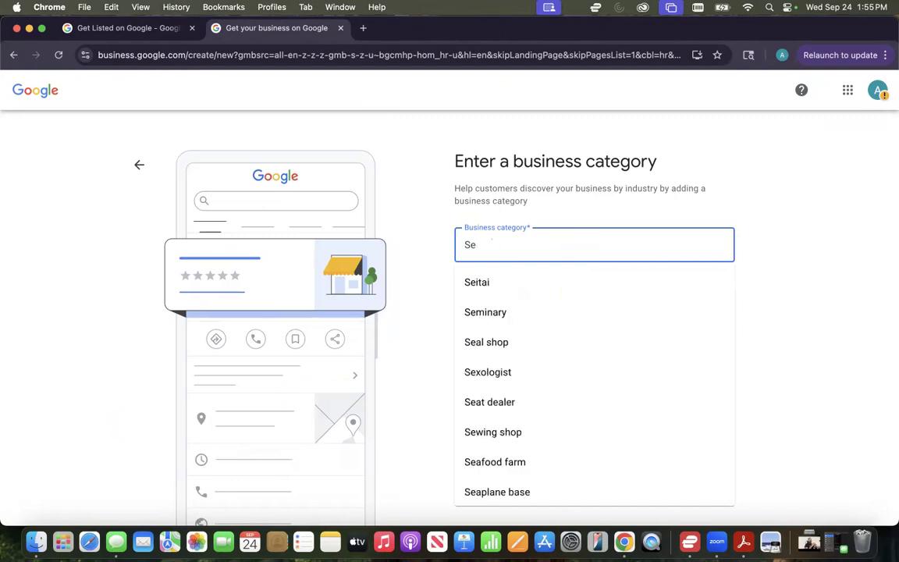
Set the business category to Car rental agency and submit it.
{"action": "type", "text": "Car Ren"}
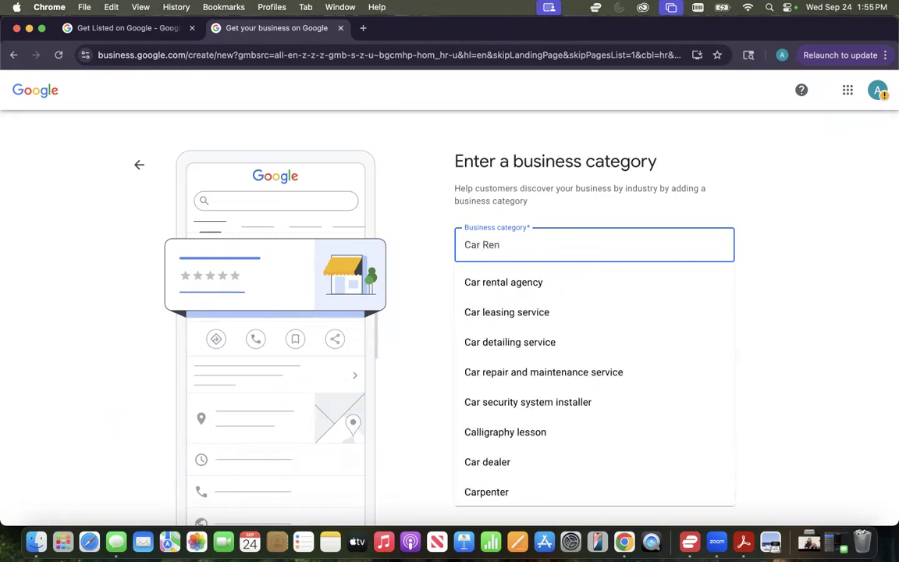
{"action": "left_click", "coordinate": [555, 283]}
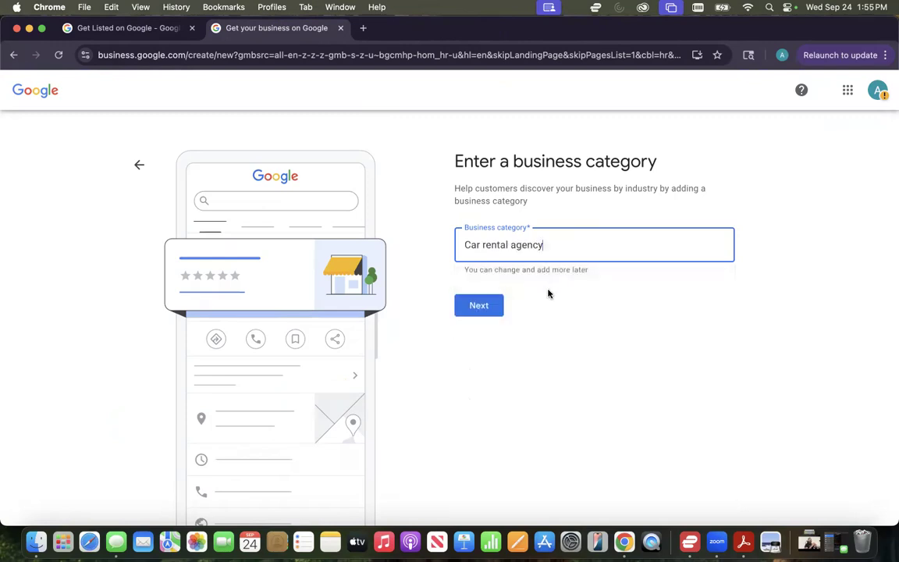
{"action": "left_click", "coordinate": [502, 315]}
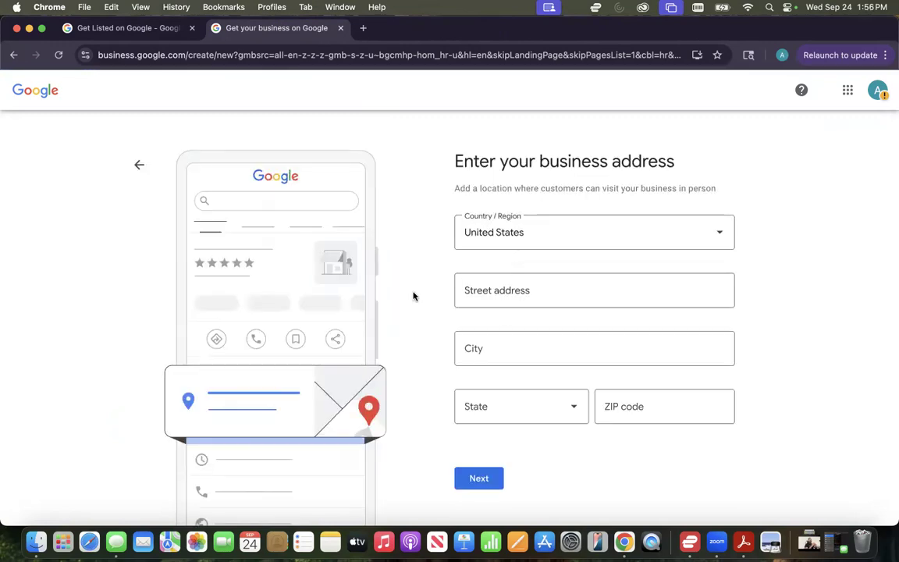
Fill in the business's postal address from the matching address suggestion and submit it.
{"action": "left_click", "coordinate": [520, 283]}
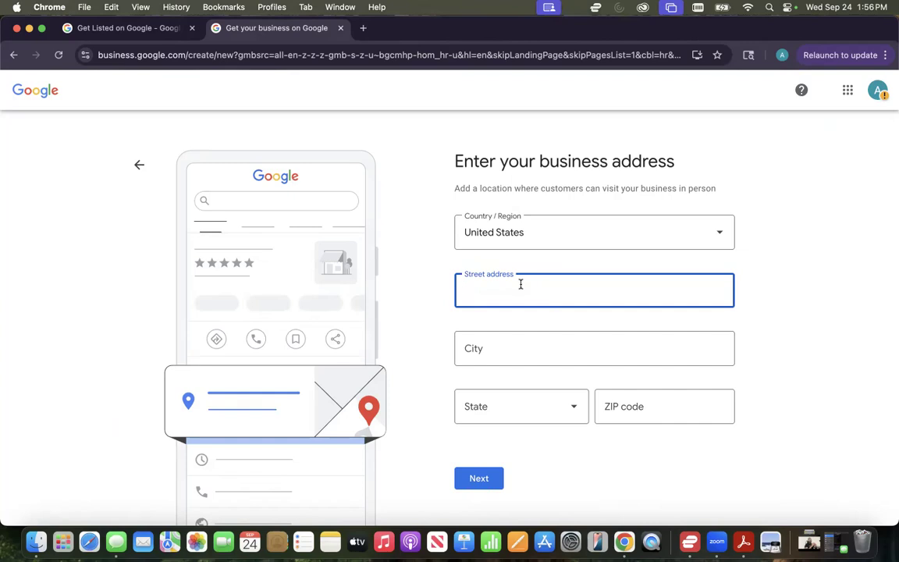
{"action": "type", "text": "10440"}
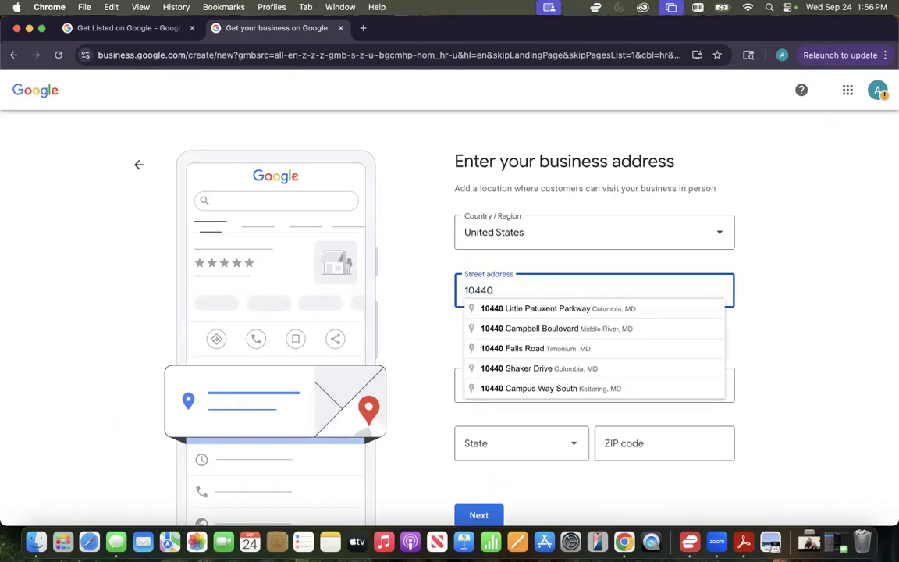
{"action": "left_click", "coordinate": [523, 310]}
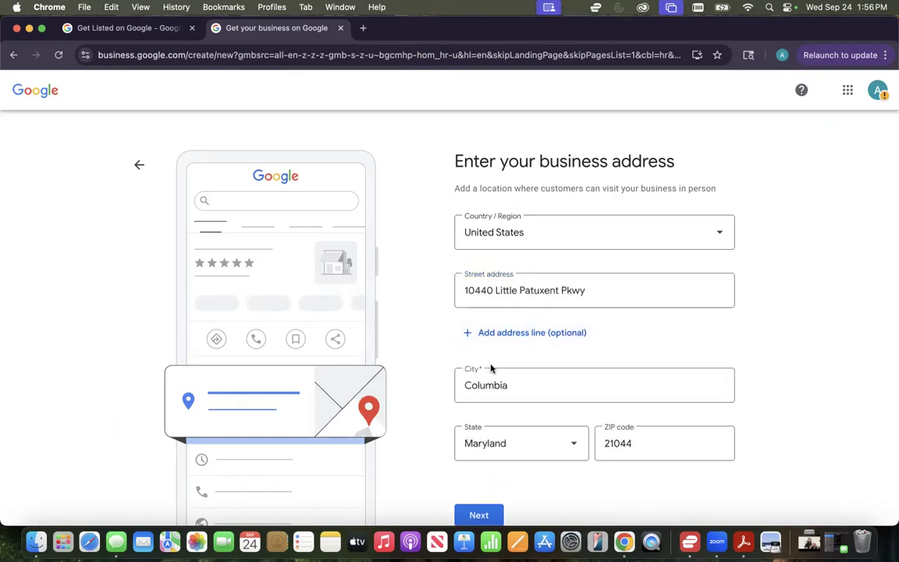
{"action": "left_click", "coordinate": [481, 512]}
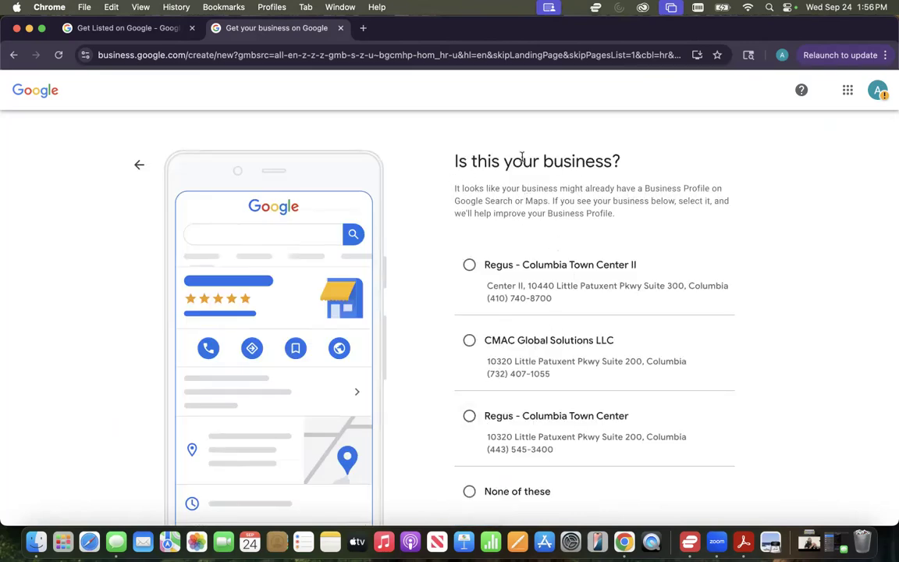
Answer the existing-business check with "None of these" and continue.
{"action": "scroll", "coordinate": [479, 421], "scroll_direction": "down", "scroll_amount": 2}
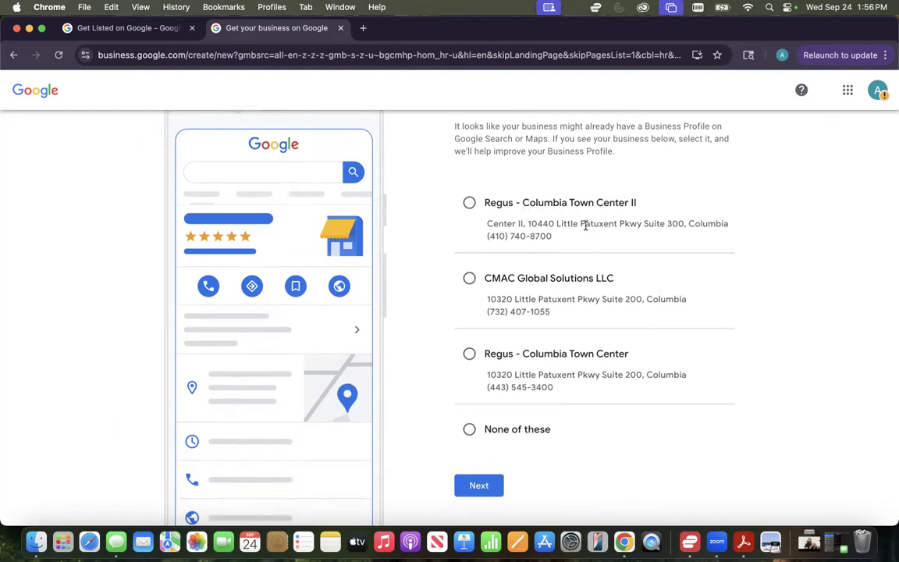
{"action": "left_click", "coordinate": [527, 431]}
{"action": "left_click", "coordinate": [482, 486]}
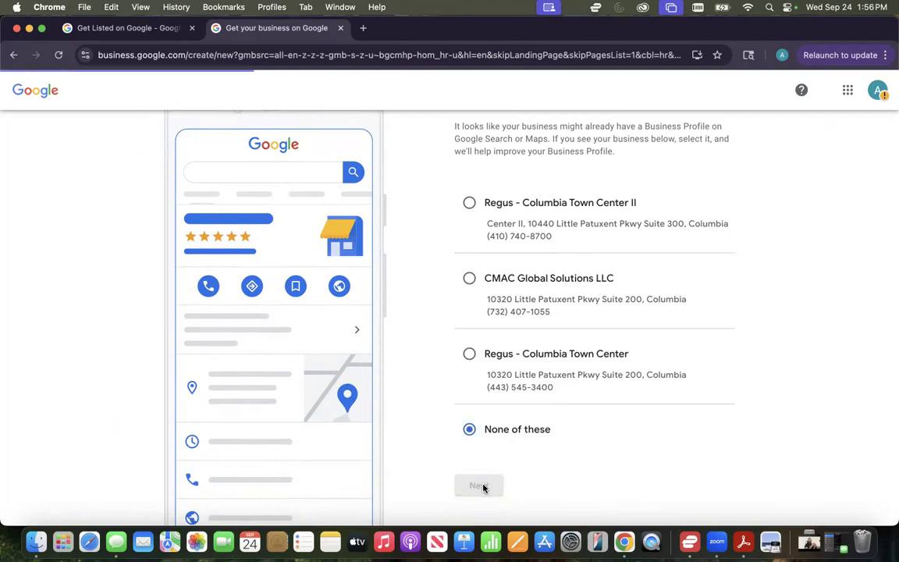
Finish creating the profile without a contact phone number and postpone the phone verification.
{"action": "left_click", "coordinate": [588, 258]}
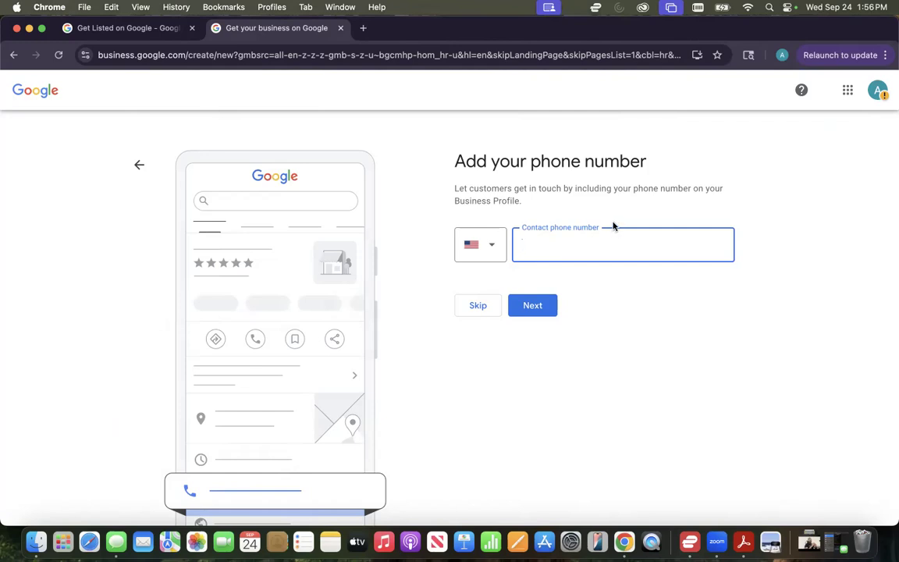
{"action": "left_click", "coordinate": [481, 306]}
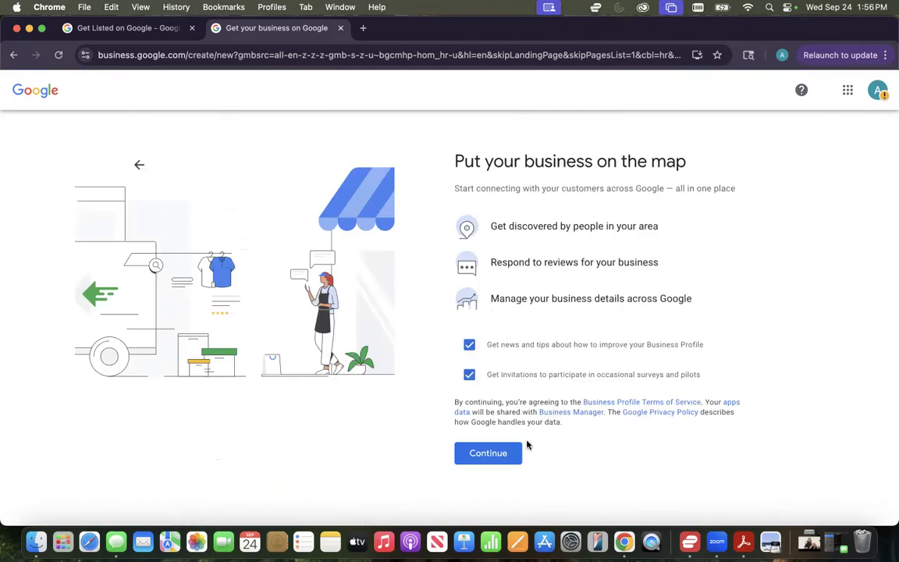
{"action": "left_click", "coordinate": [512, 462]}
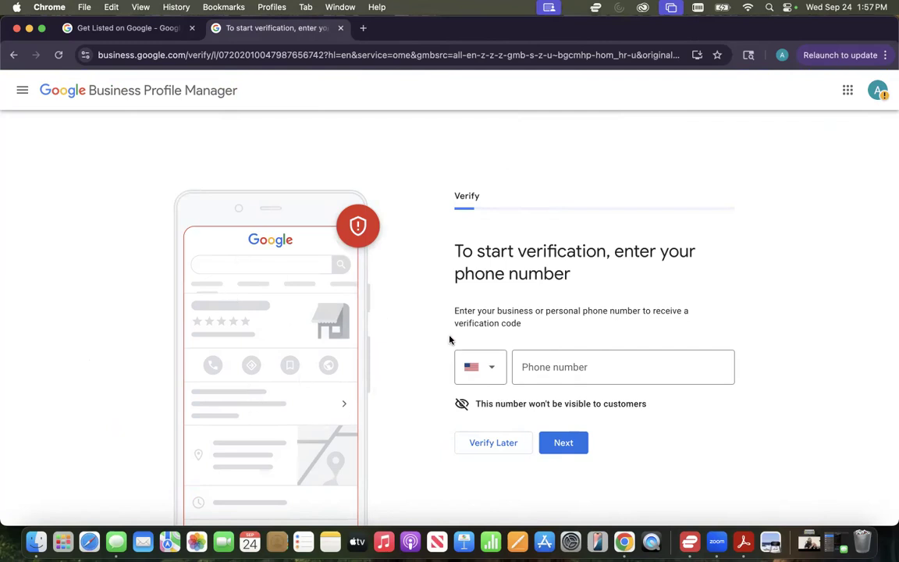
{"action": "left_click", "coordinate": [477, 451]}
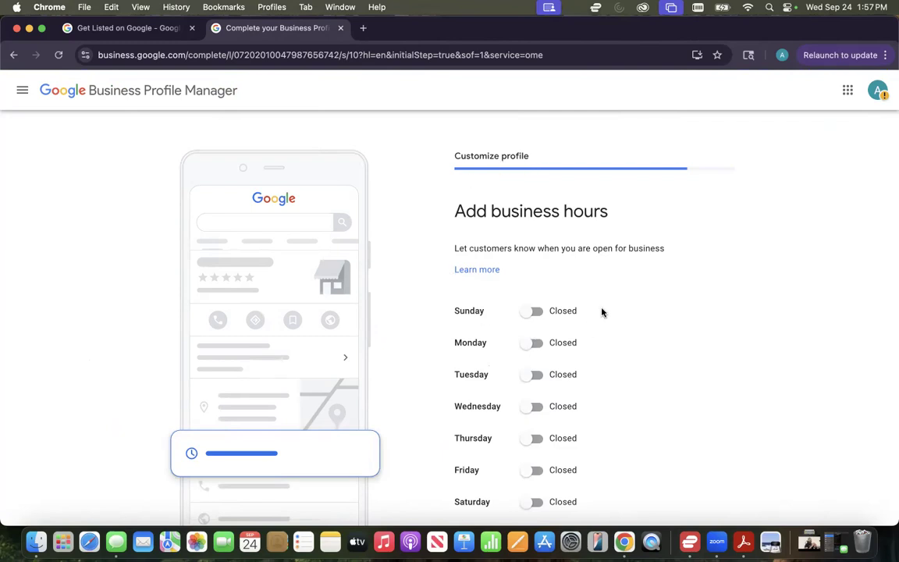
Mark Monday through Friday as open in the business hours.
{"action": "scroll", "coordinate": [552, 339], "scroll_direction": "down", "scroll_amount": 3}
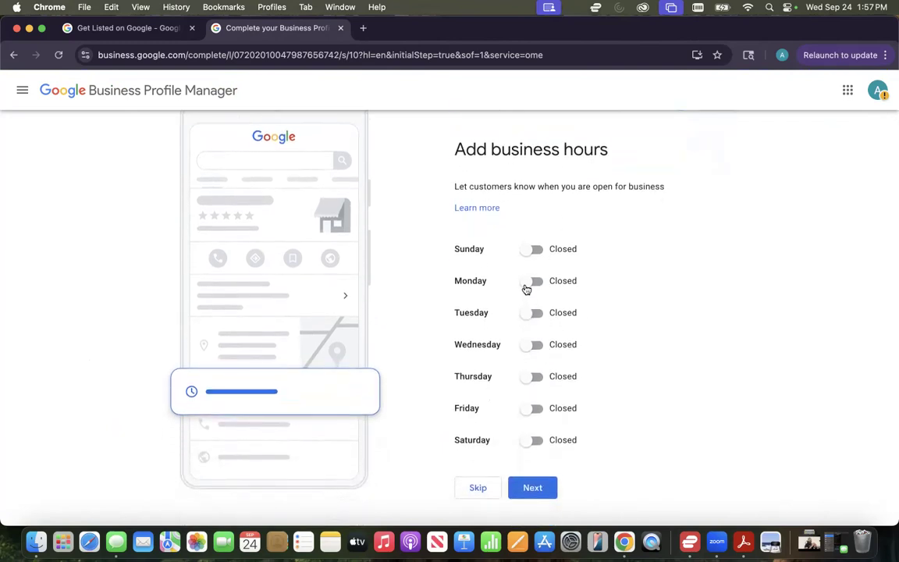
{"action": "left_click", "coordinate": [532, 282]}
{"action": "left_click", "coordinate": [531, 332]}
{"action": "left_click", "coordinate": [532, 382]}
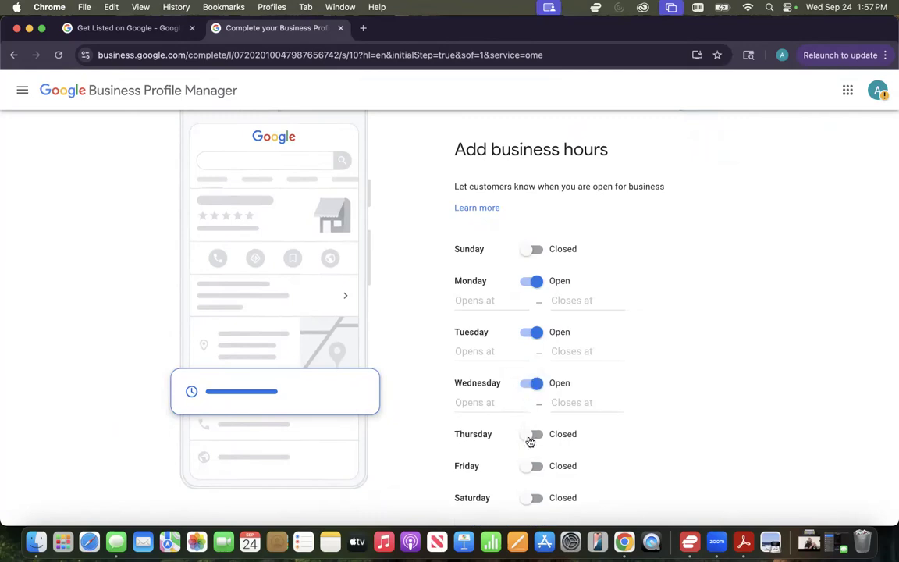
{"action": "left_click", "coordinate": [532, 437]}
{"action": "triple_click", "coordinate": [532, 485]}
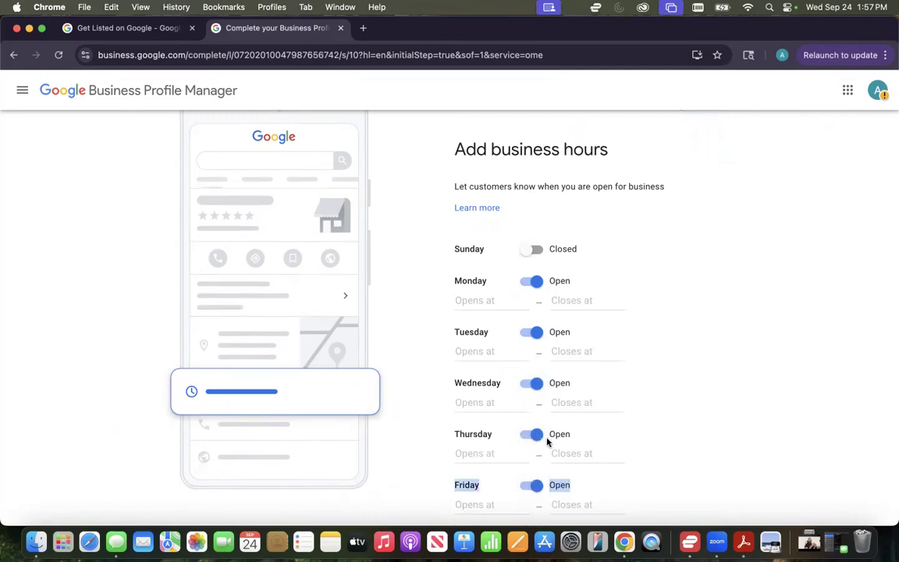
Set the business hours for Monday through Friday to 24 hours and submit them.
{"action": "left_click", "coordinate": [502, 438]}
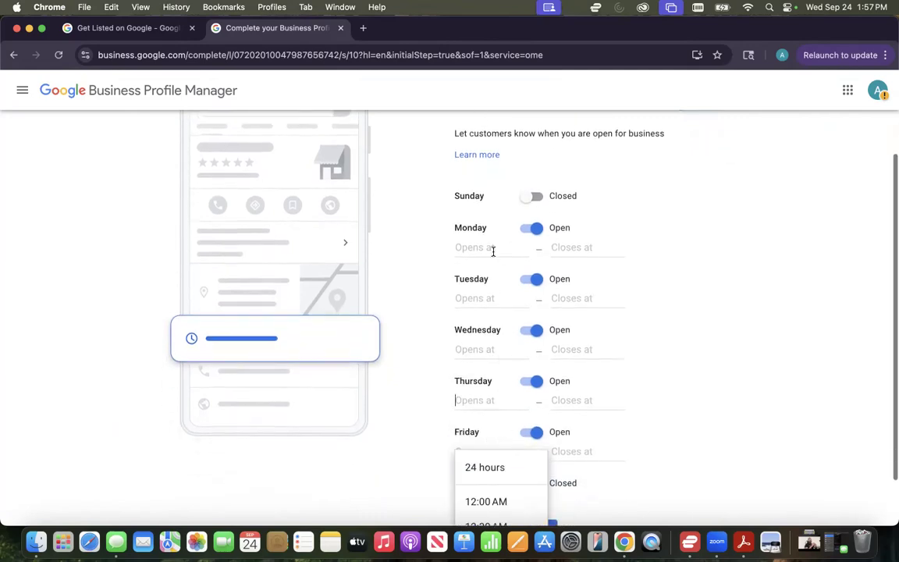
{"action": "left_click", "coordinate": [488, 248]}
{"action": "left_click", "coordinate": [482, 275]}
{"action": "left_click", "coordinate": [474, 277]}
{"action": "left_click", "coordinate": [480, 308]}
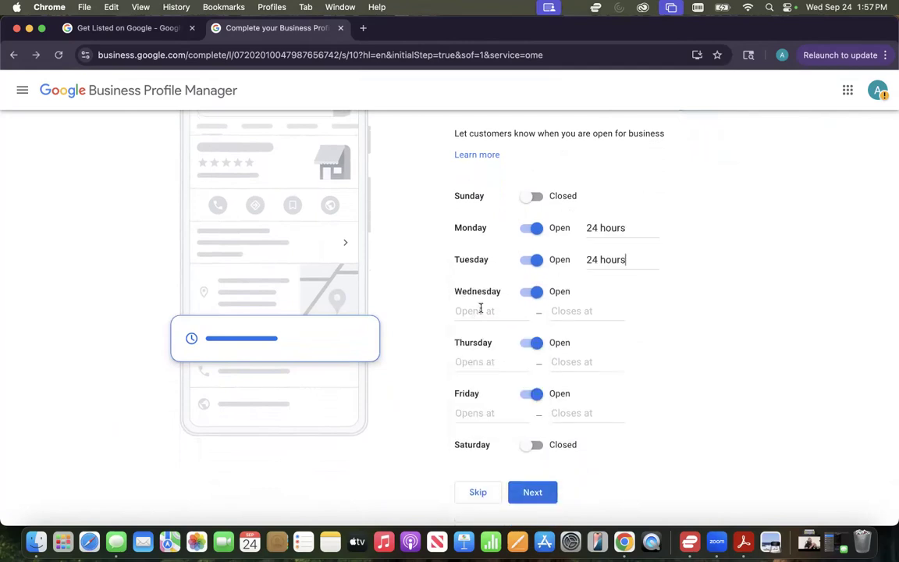
{"action": "left_click", "coordinate": [480, 309]}
{"action": "left_click", "coordinate": [481, 340]}
{"action": "left_click", "coordinate": [484, 343]}
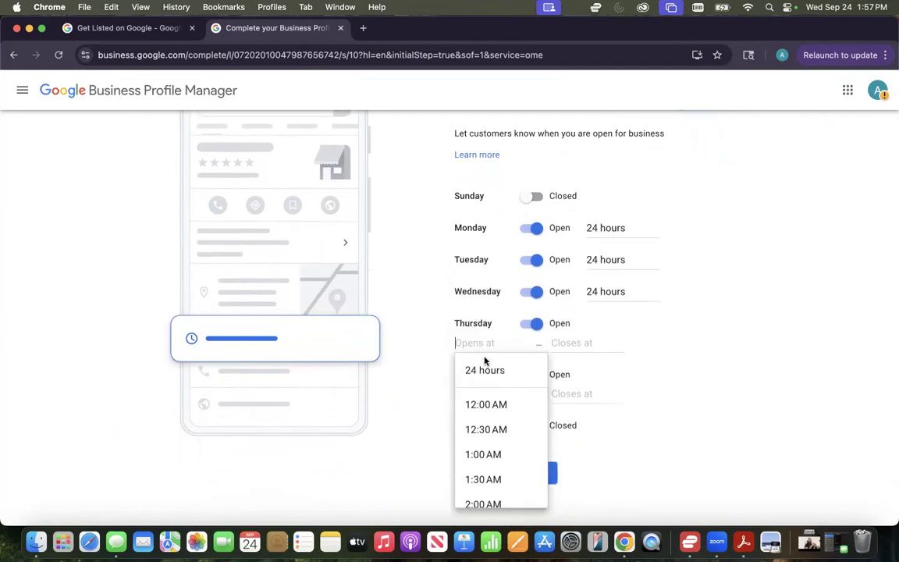
{"action": "left_click", "coordinate": [484, 370]}
{"action": "left_click", "coordinate": [472, 391]}
{"action": "left_click", "coordinate": [481, 416]}
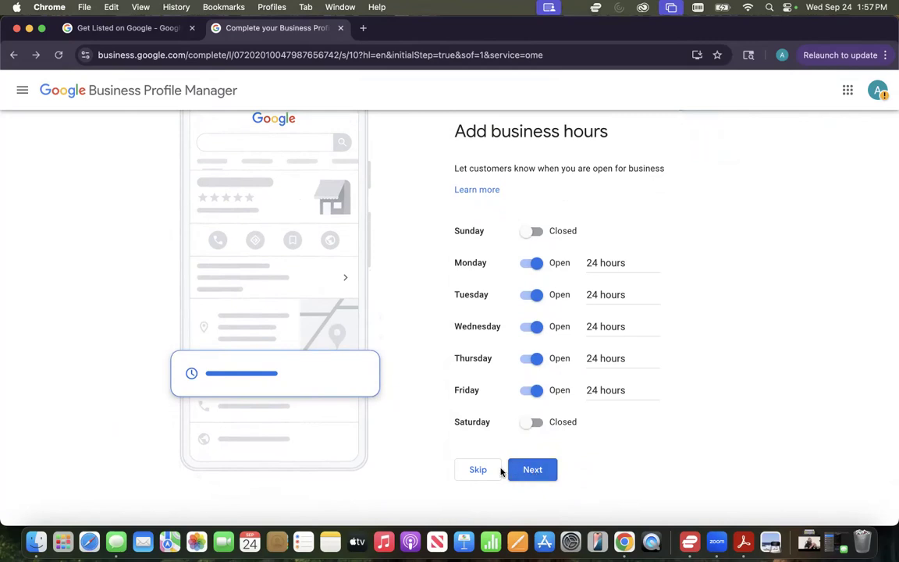
{"action": "left_click", "coordinate": [532, 471]}
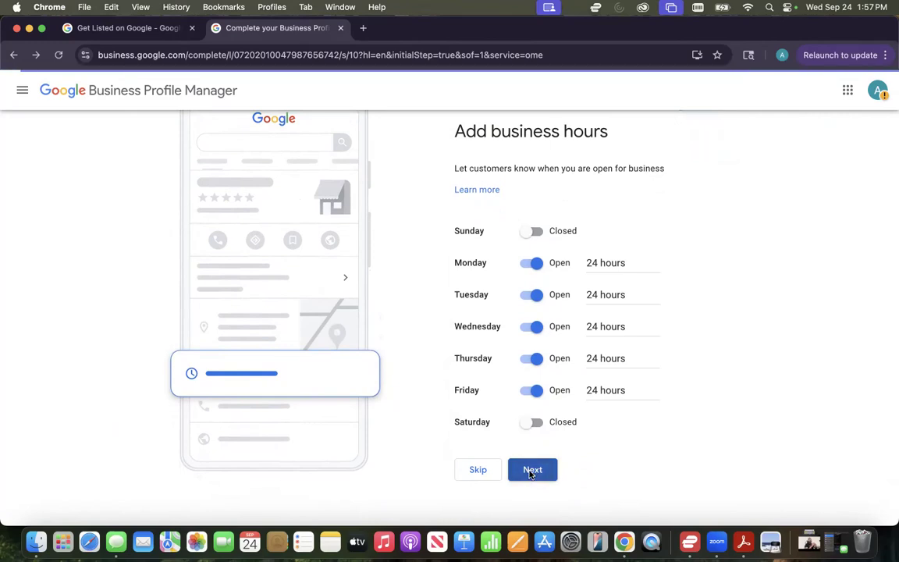
Skip adding a business description and photos of the business.
{"action": "left_click", "coordinate": [586, 363]}
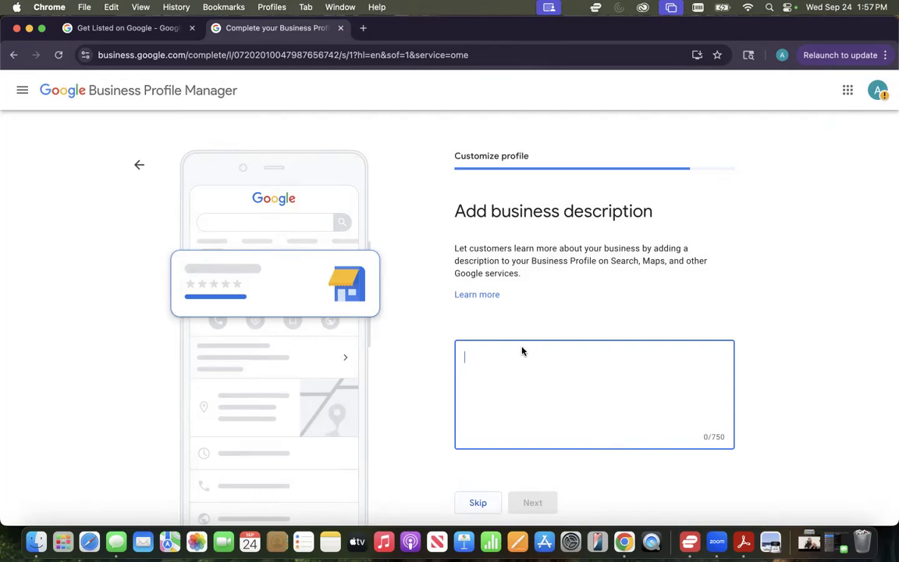
{"action": "left_click", "coordinate": [478, 500]}
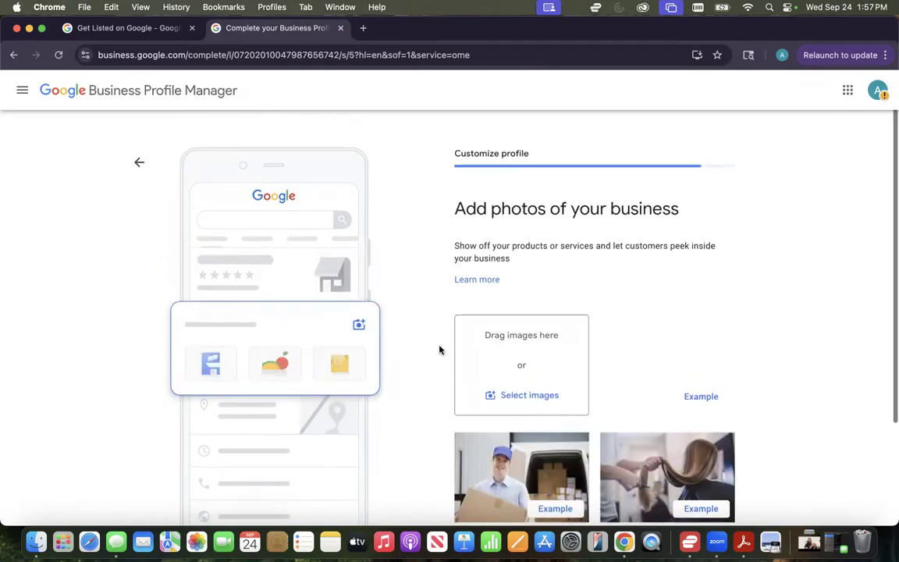
{"action": "scroll", "coordinate": [440, 349], "scroll_direction": "down", "scroll_amount": 3}
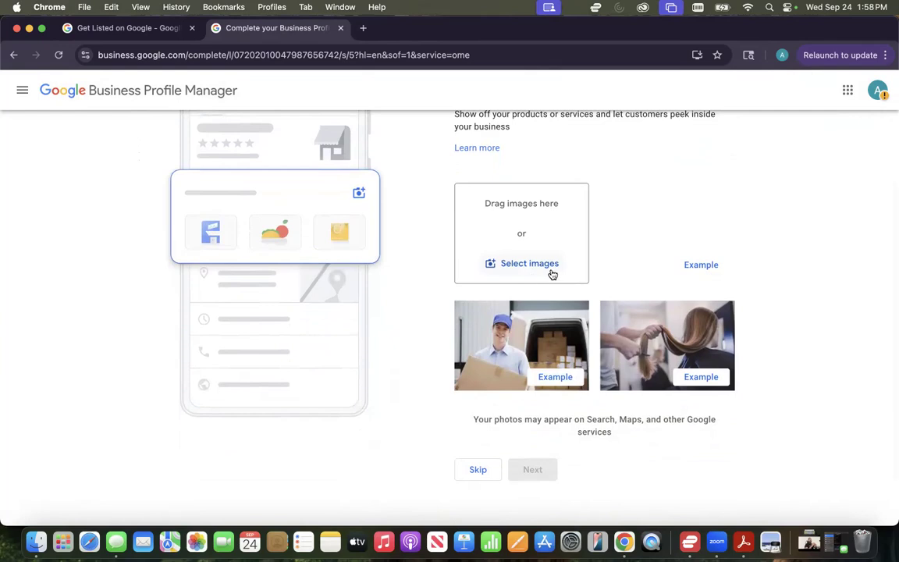
{"action": "scroll", "coordinate": [536, 287], "scroll_direction": "up", "scroll_amount": 2}
{"action": "scroll", "coordinate": [536, 288], "scroll_direction": "up", "scroll_amount": 2}
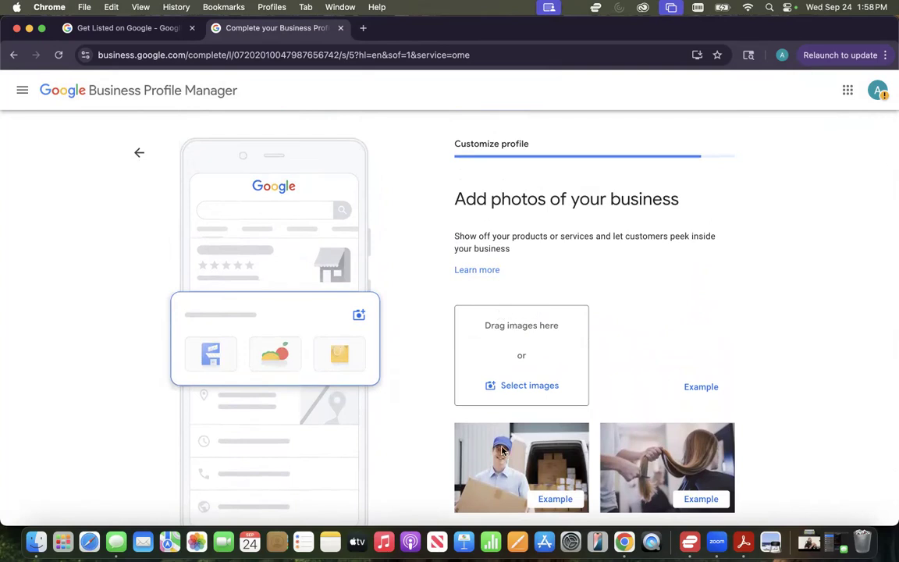
{"action": "scroll", "coordinate": [546, 437], "scroll_direction": "down", "scroll_amount": 2}
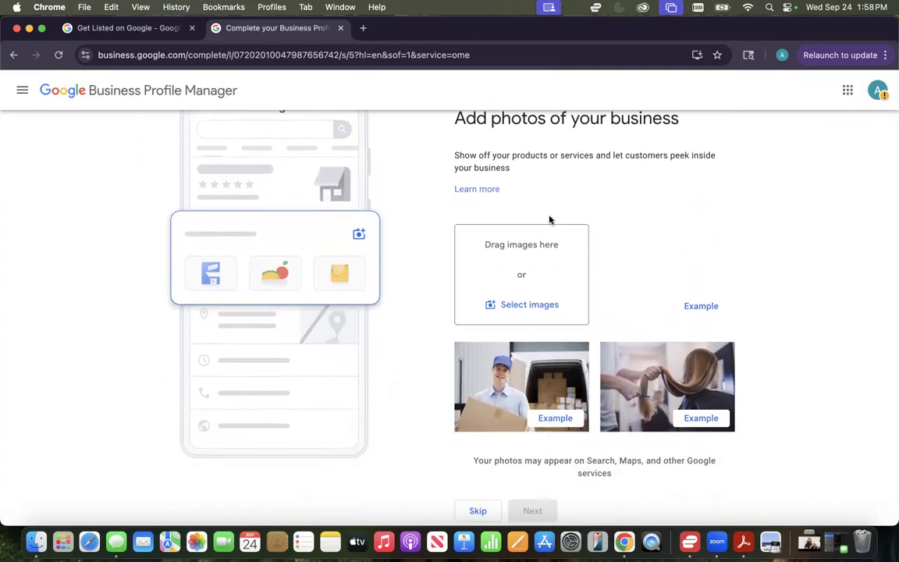
{"action": "left_click", "coordinate": [484, 506]}
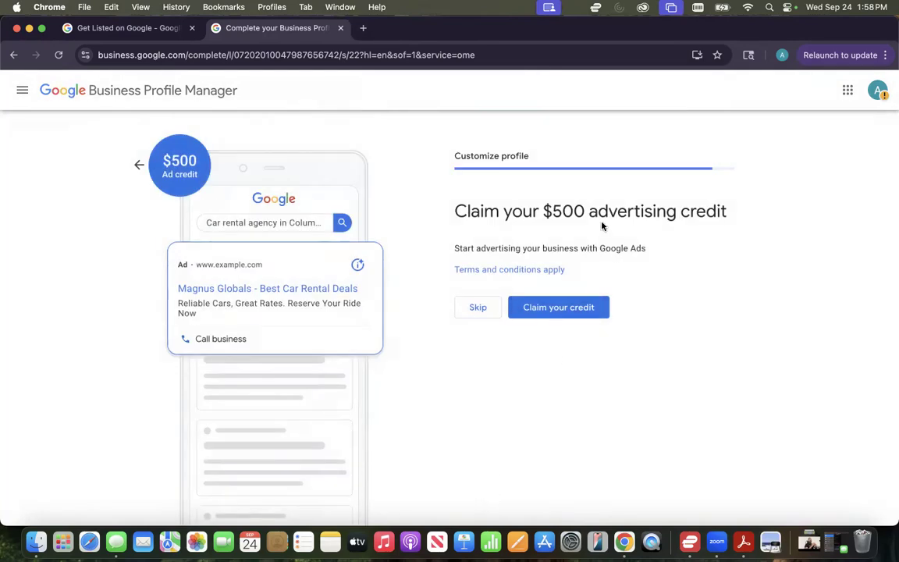
Decline the $500 advertising credit and the Google Workspace trial, and continue to the Magnus Globals profile overview.
{"action": "left_click_drag", "start_coordinate": [447, 214], "coordinate": [734, 217]}
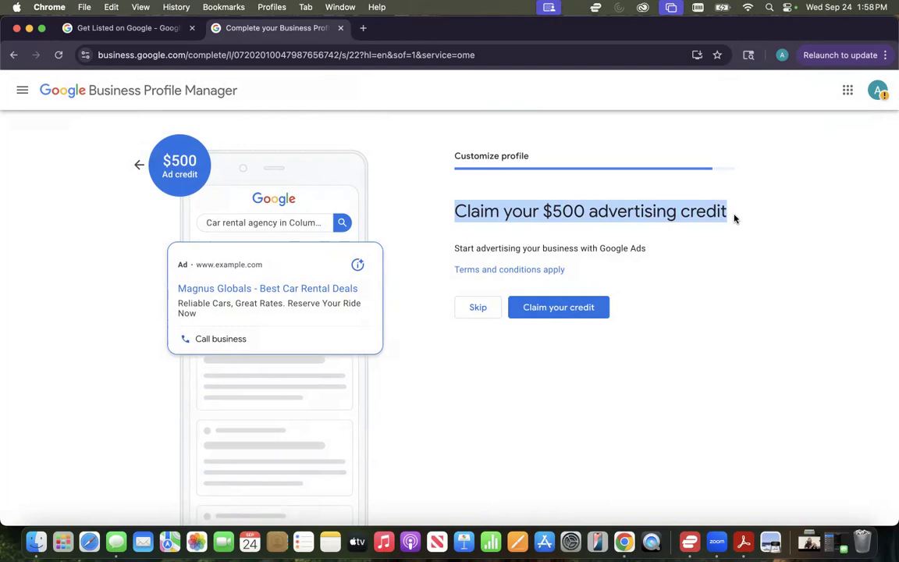
{"action": "left_click", "coordinate": [474, 308]}
{"action": "scroll", "coordinate": [476, 437], "scroll_direction": "down", "scroll_amount": 3}
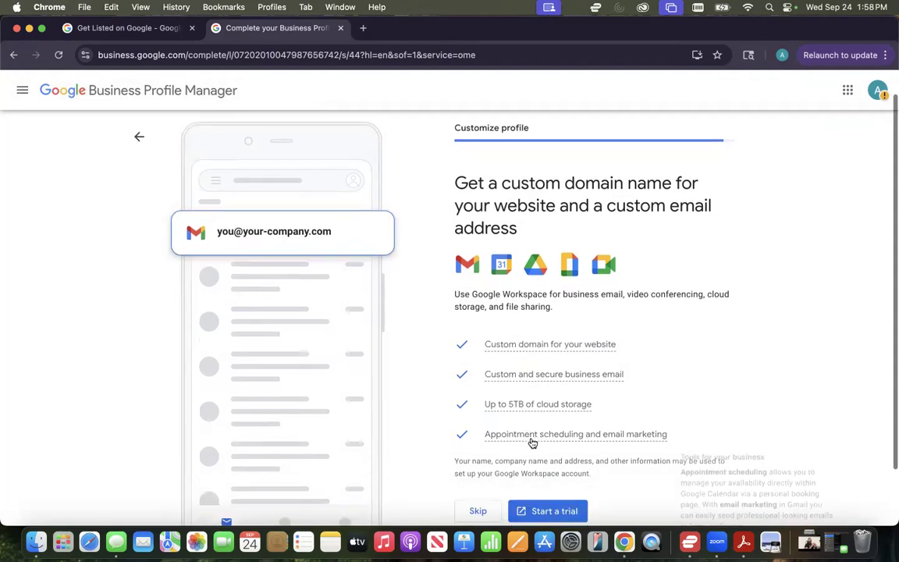
{"action": "left_click", "coordinate": [479, 445]}
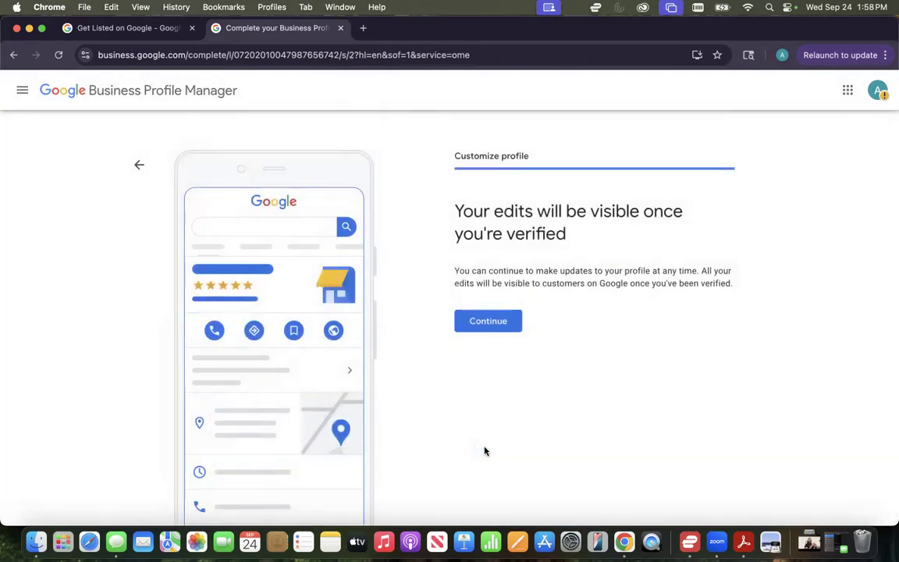
{"action": "left_click", "coordinate": [489, 321]}
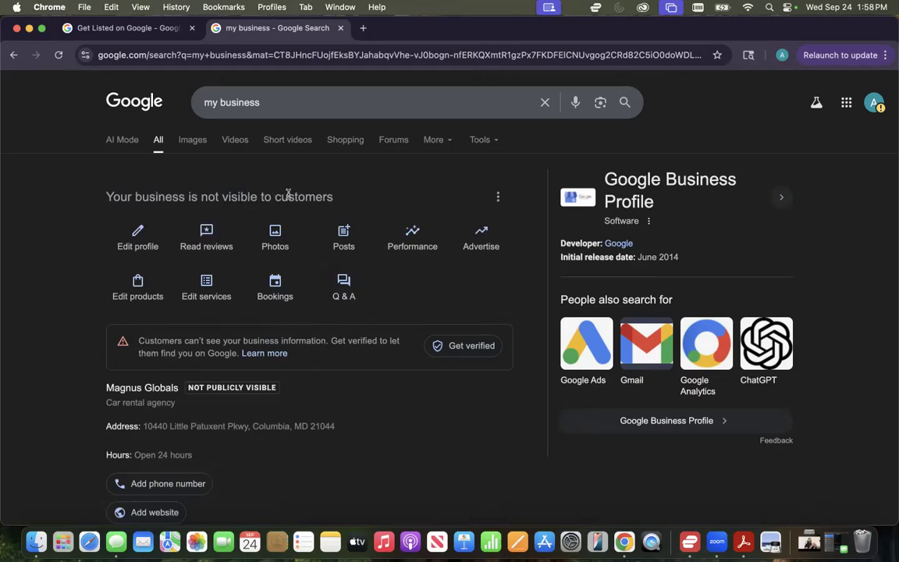
{"action": "scroll", "coordinate": [295, 359], "scroll_direction": "down", "scroll_amount": 5}
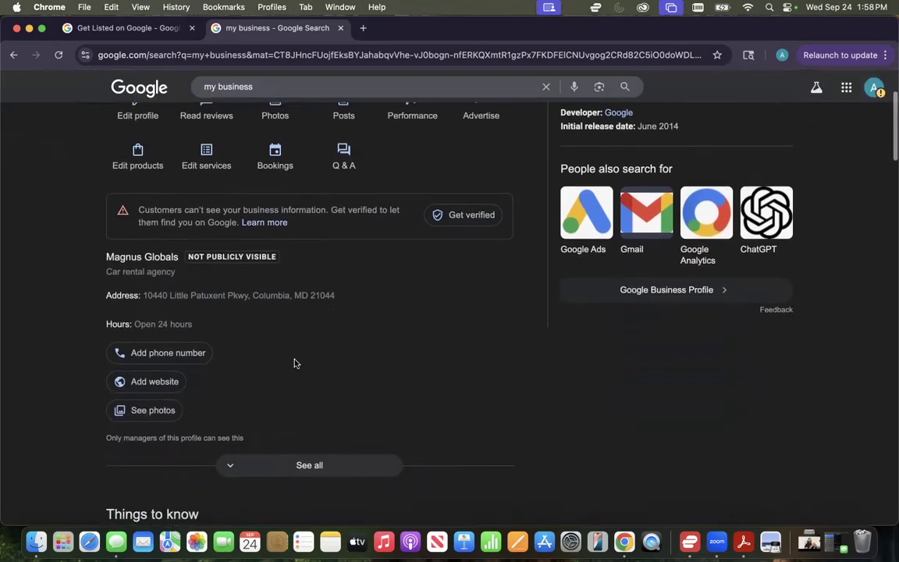
{"action": "scroll", "coordinate": [319, 388], "scroll_direction": "up", "scroll_amount": 4}
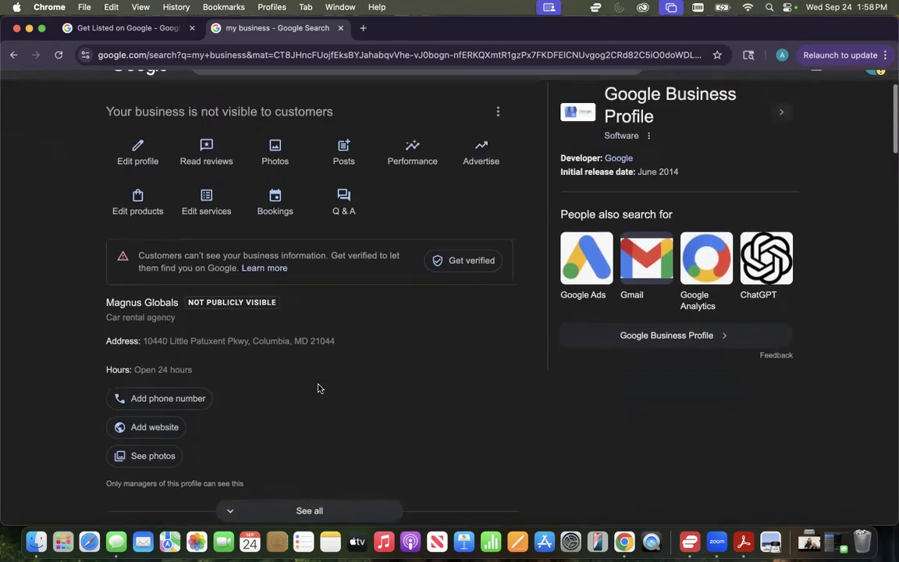
Switch to the Chrome window of the business account and search Google for "acarrentalpro" in a new tab.
{"action": "right_click", "coordinate": [626, 541]}
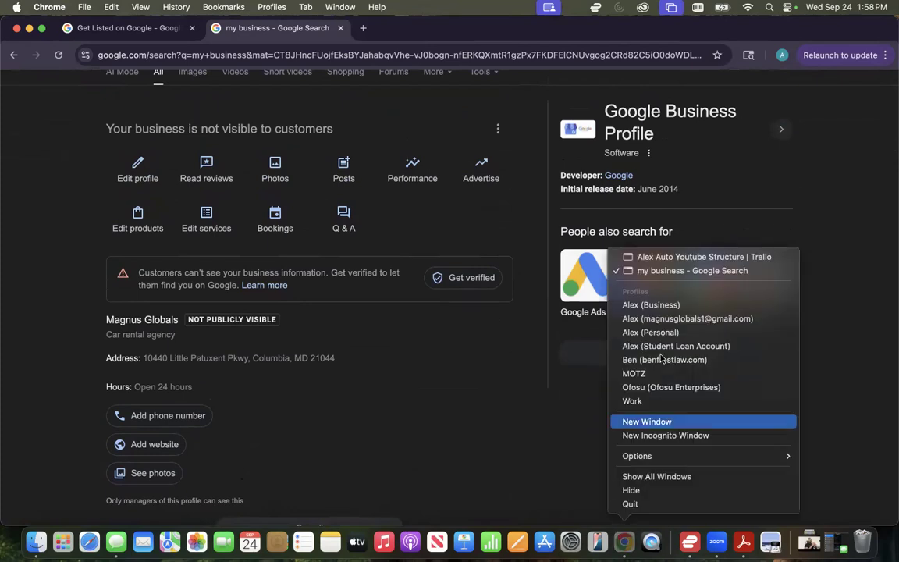
{"action": "left_click", "coordinate": [669, 305]}
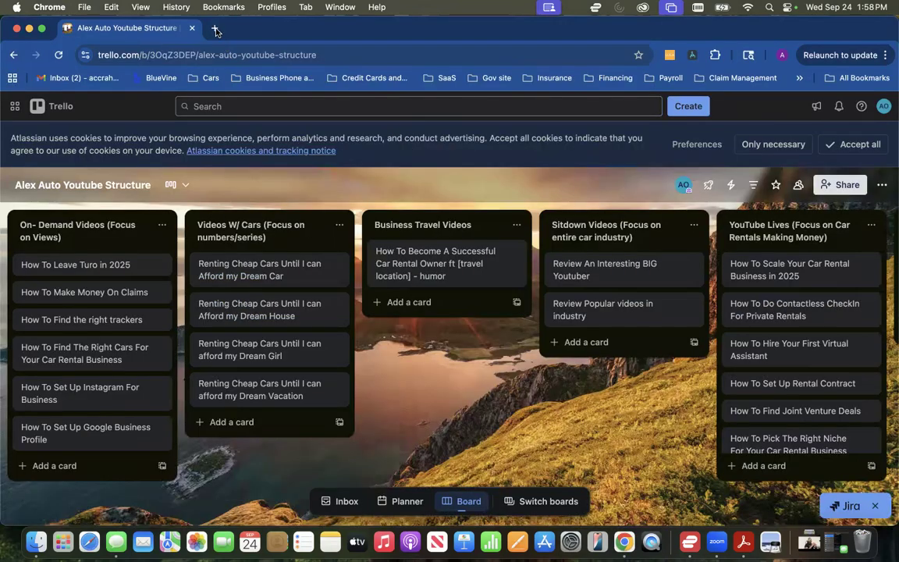
{"action": "left_click", "coordinate": [215, 30]}
{"action": "type", "text": "acarrentalpro"}
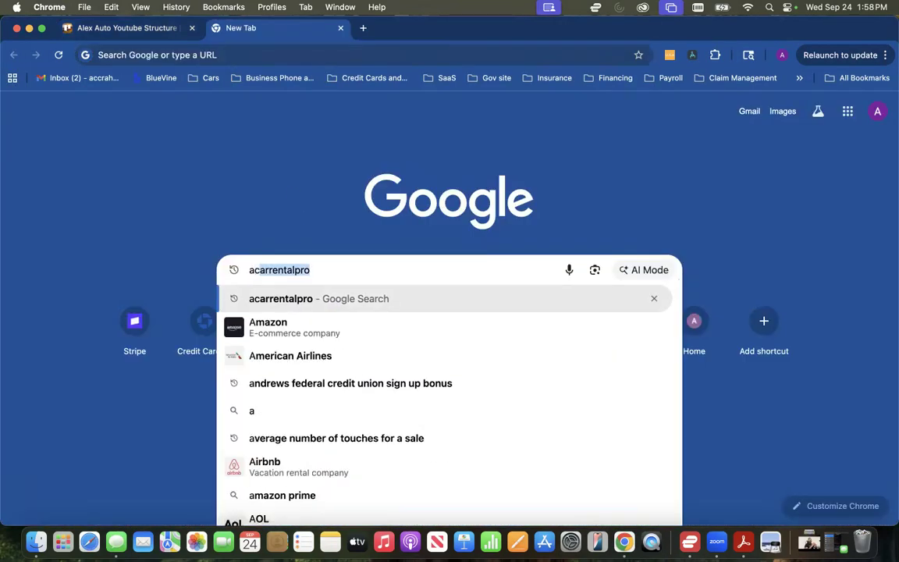
{"action": "key", "text": "Return"}
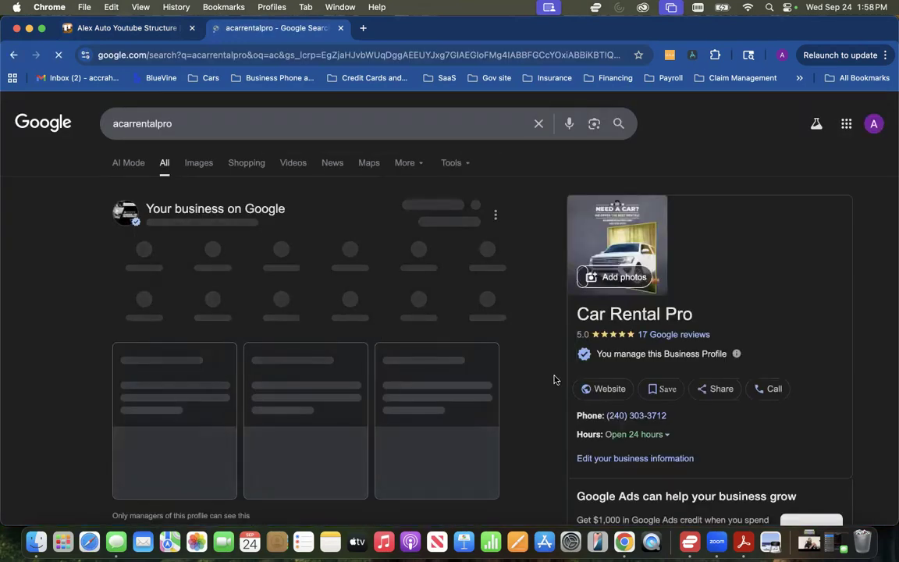
Open the Car Rental Pro profile's business information and review its name, category and description.
{"action": "scroll", "coordinate": [548, 381], "scroll_direction": "down", "scroll_amount": 1}
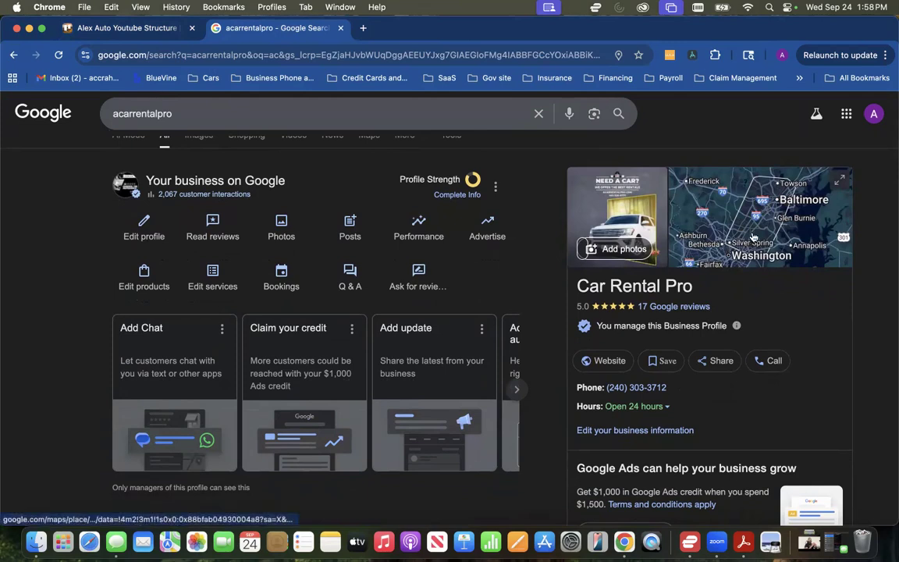
{"action": "scroll", "coordinate": [753, 237], "scroll_direction": "down", "scroll_amount": 1}
{"action": "left_click", "coordinate": [136, 217]}
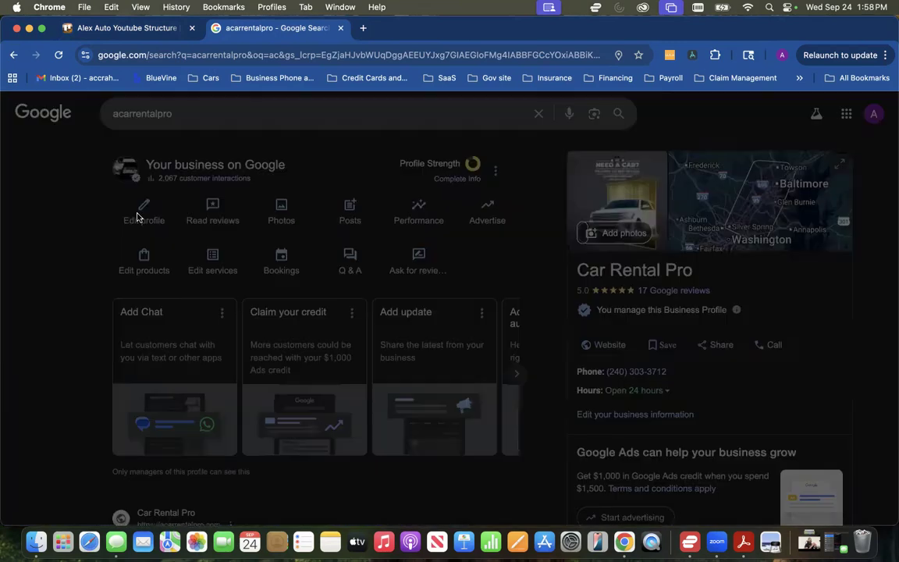
{"action": "scroll", "coordinate": [318, 294], "scroll_direction": "down", "scroll_amount": 1}
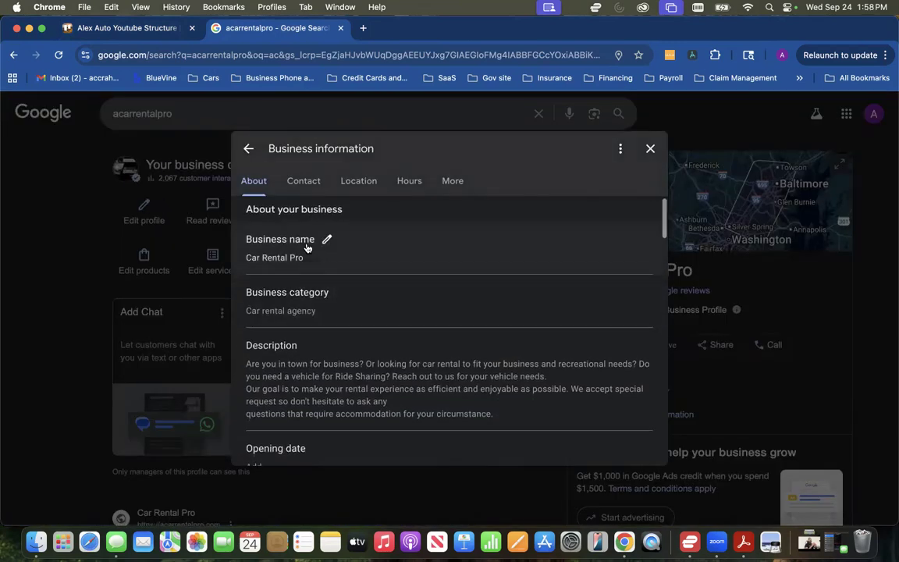
{"action": "scroll", "coordinate": [409, 266], "scroll_direction": "down", "scroll_amount": 3}
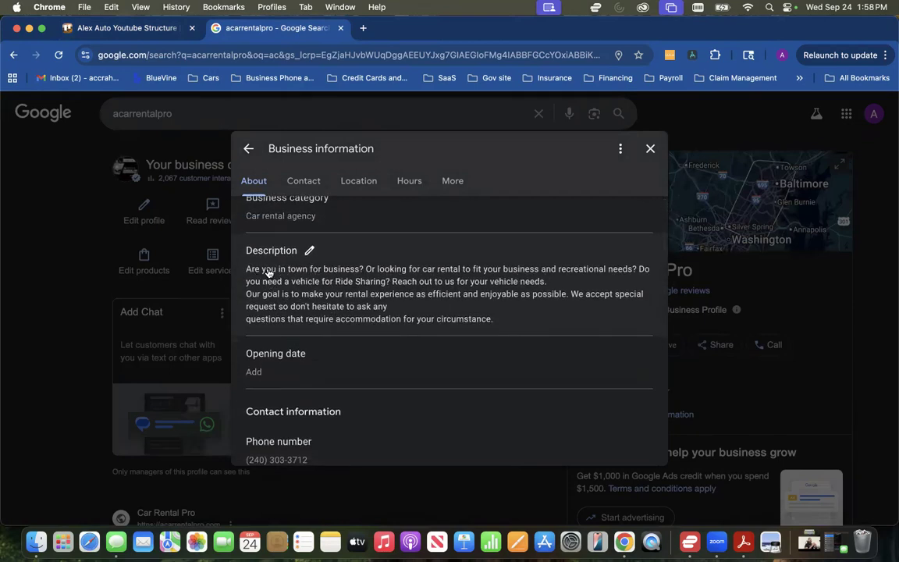
{"action": "left_click", "coordinate": [310, 250]}
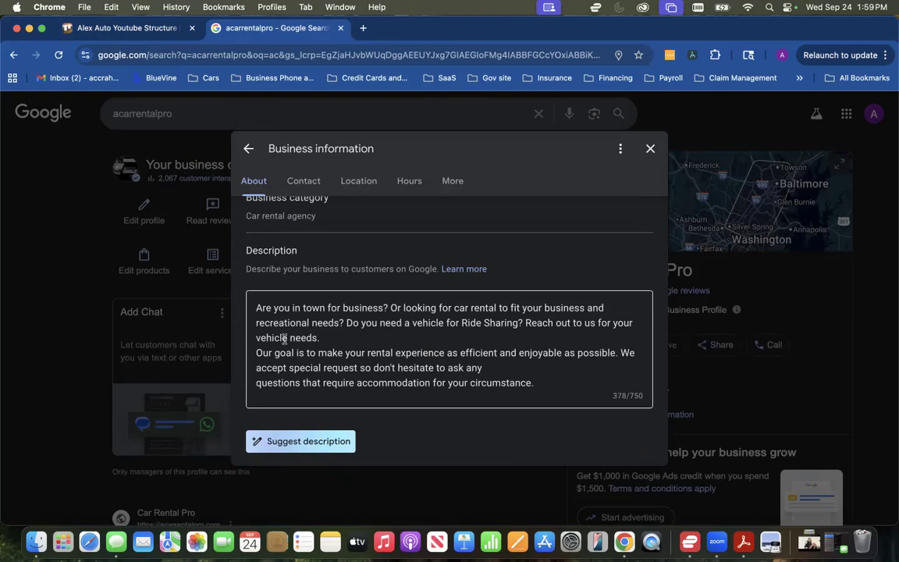
{"action": "scroll", "coordinate": [299, 335], "scroll_direction": "down", "scroll_amount": 3}
{"action": "scroll", "coordinate": [287, 340], "scroll_direction": "down", "scroll_amount": 1}
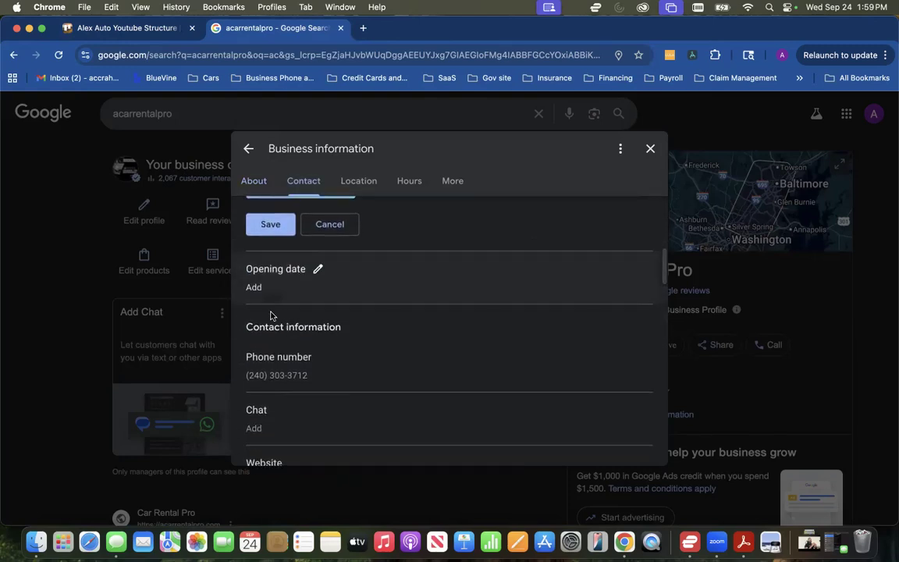
{"action": "left_click", "coordinate": [320, 227]}
Review Car Rental Pro's contact information and open its social profiles for editing.
{"action": "scroll", "coordinate": [320, 343], "scroll_direction": "down", "scroll_amount": 1}
{"action": "scroll", "coordinate": [315, 342], "scroll_direction": "down", "scroll_amount": 3}
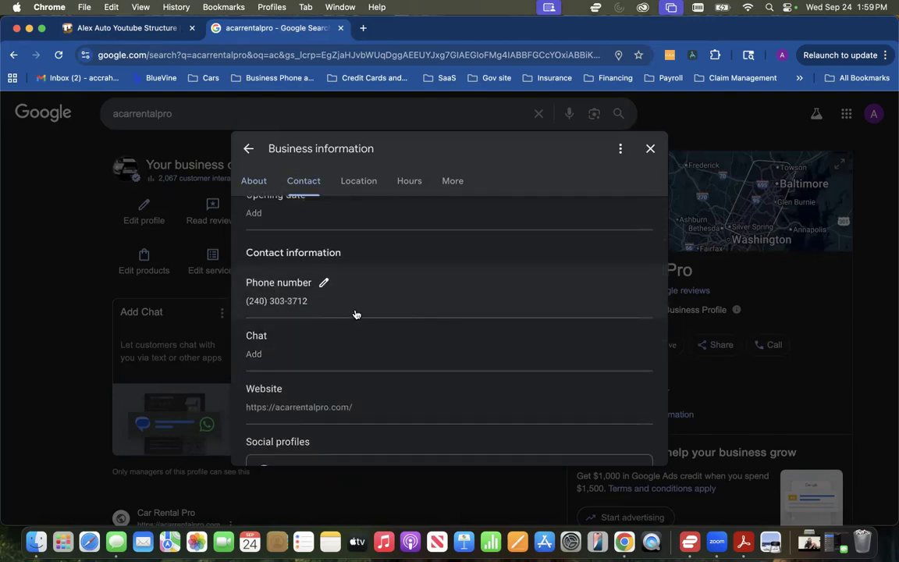
{"action": "scroll", "coordinate": [370, 398], "scroll_direction": "down", "scroll_amount": 1}
{"action": "scroll", "coordinate": [366, 402], "scroll_direction": "down", "scroll_amount": 5}
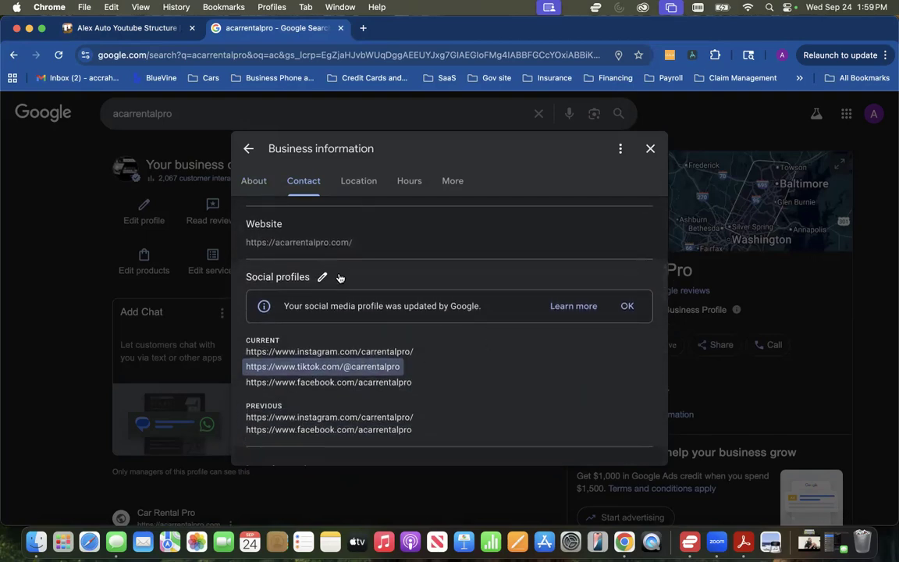
{"action": "left_click", "coordinate": [322, 278]}
{"action": "scroll", "coordinate": [292, 303], "scroll_direction": "down", "scroll_amount": 1}
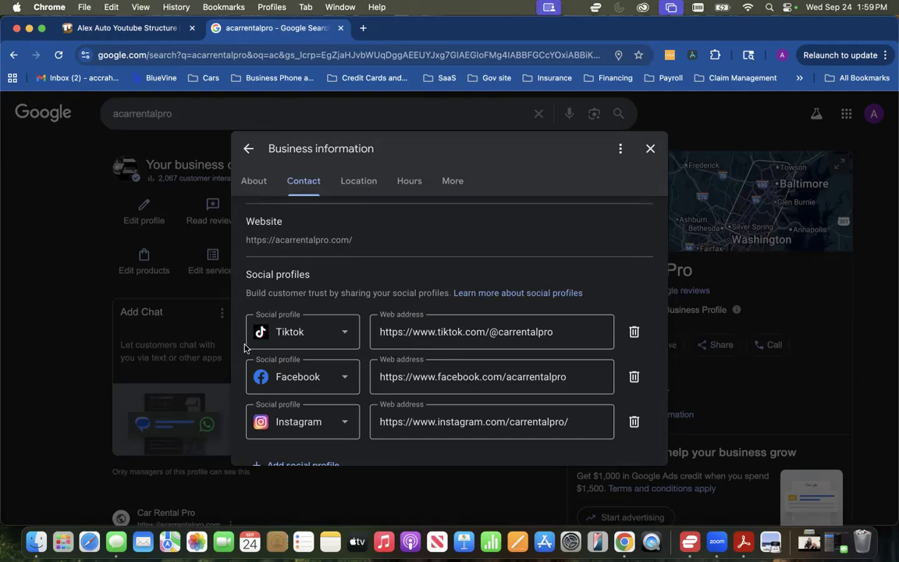
Add a blank social profile entry to check which networks are available, and cancel the social profile edits.
{"action": "scroll", "coordinate": [325, 382], "scroll_direction": "down", "scroll_amount": 5}
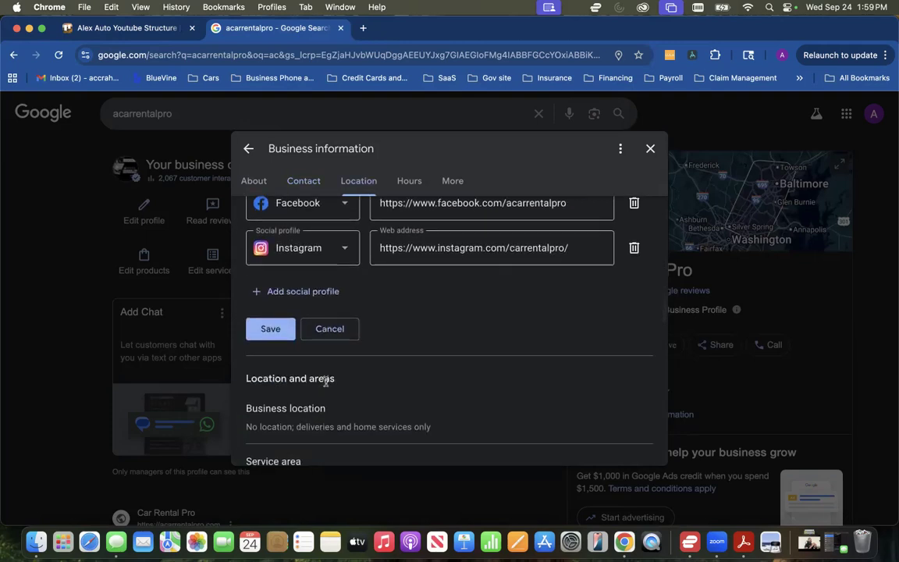
{"action": "scroll", "coordinate": [325, 381], "scroll_direction": "down", "scroll_amount": 2}
{"action": "scroll", "coordinate": [325, 386], "scroll_direction": "up", "scroll_amount": 4}
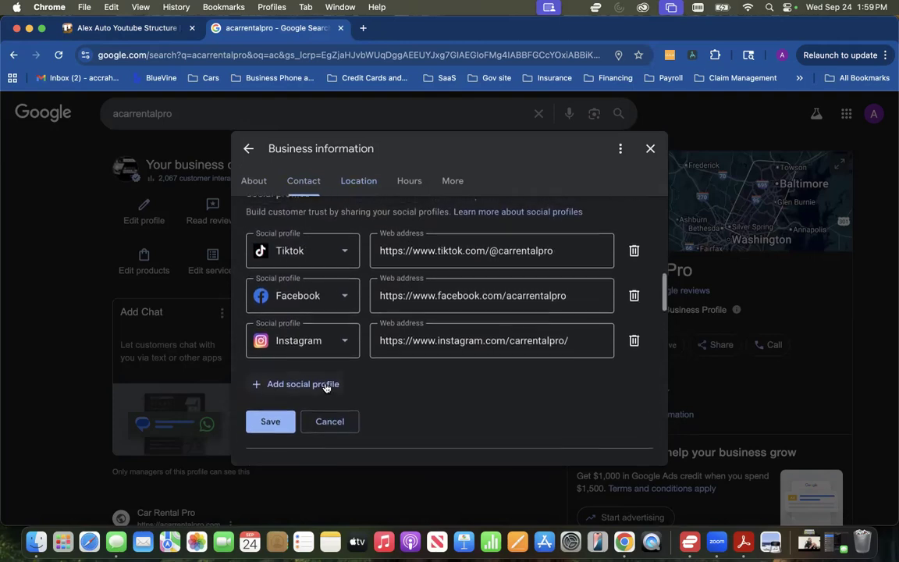
{"action": "left_click", "coordinate": [311, 385]}
{"action": "scroll", "coordinate": [321, 361], "scroll_direction": "down", "scroll_amount": 2}
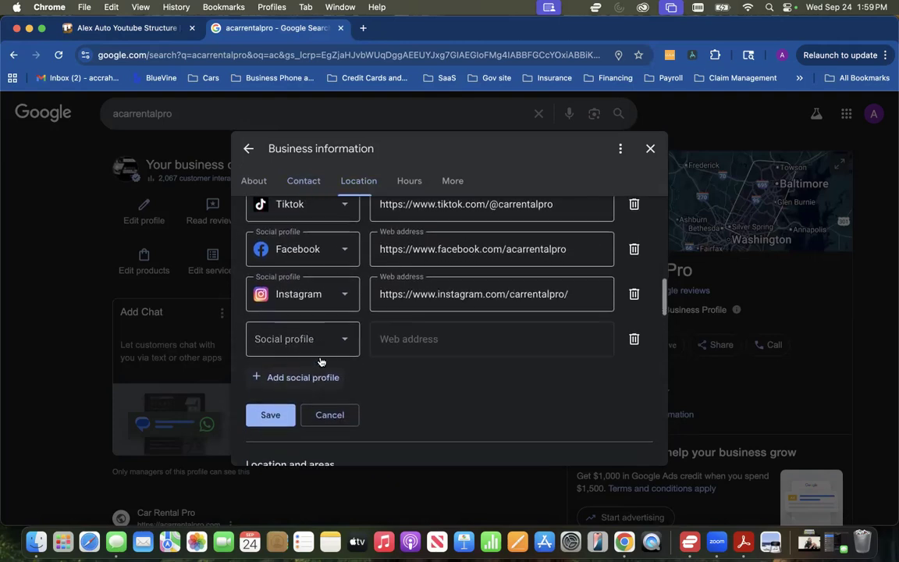
{"action": "left_click", "coordinate": [318, 343]}
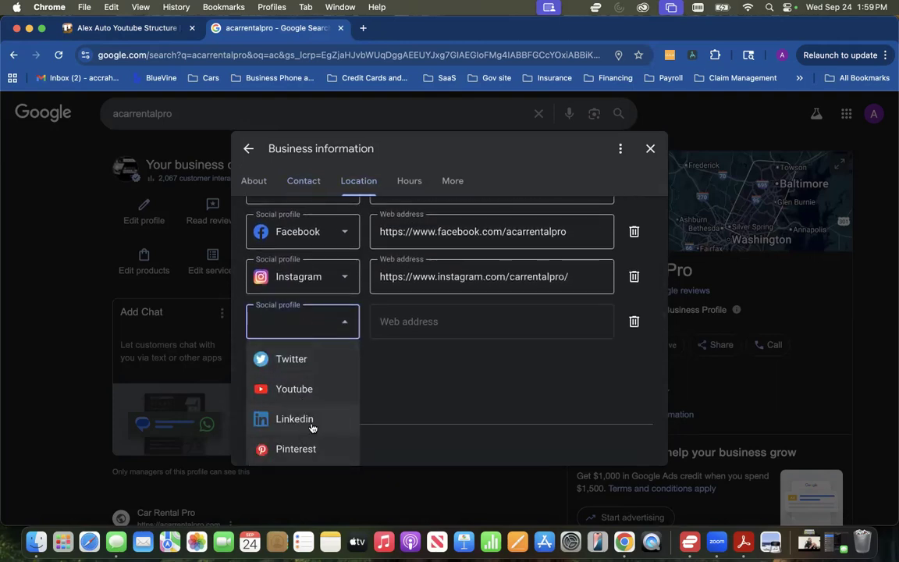
{"action": "scroll", "coordinate": [311, 426], "scroll_direction": "down", "scroll_amount": 2}
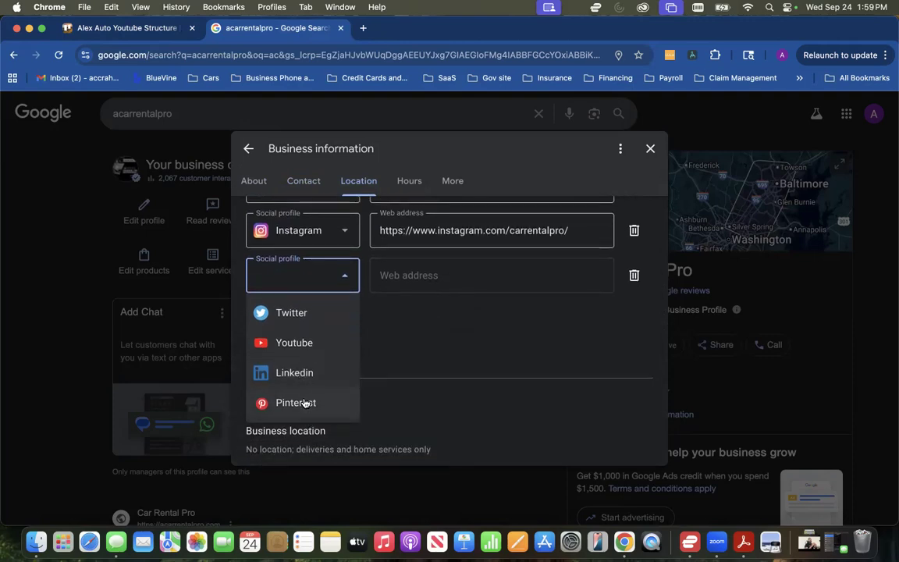
{"action": "left_click", "coordinate": [334, 282]}
{"action": "scroll", "coordinate": [347, 367], "scroll_direction": "down", "scroll_amount": 1}
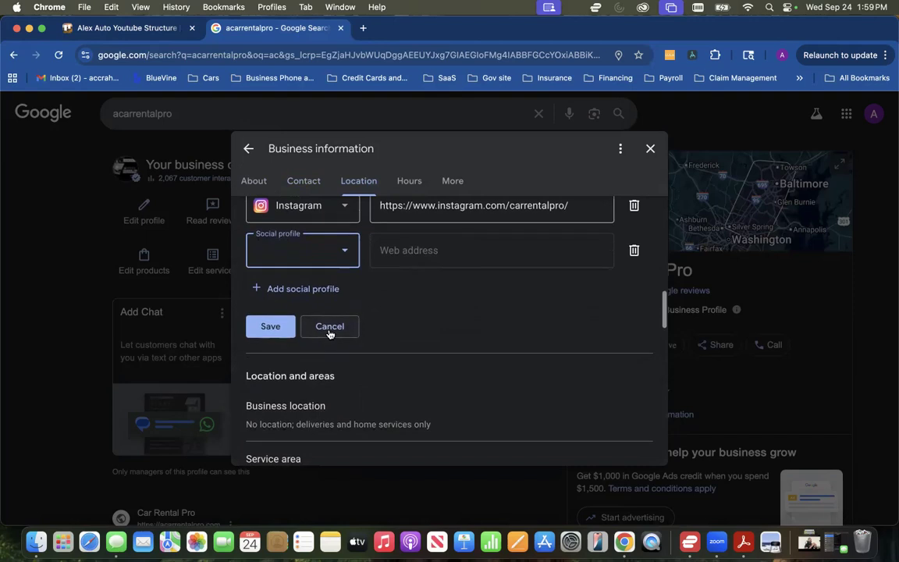
{"action": "left_click", "coordinate": [329, 326]}
Open the business location for editing, examine the option to show the business address to customers, and cancel.
{"action": "scroll", "coordinate": [343, 374], "scroll_direction": "down", "scroll_amount": 2}
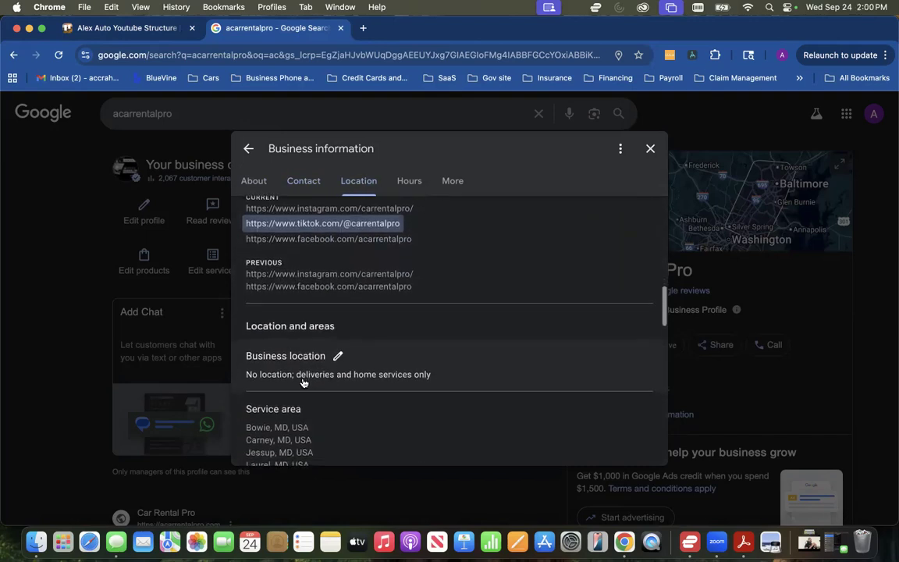
{"action": "left_click", "coordinate": [336, 357]}
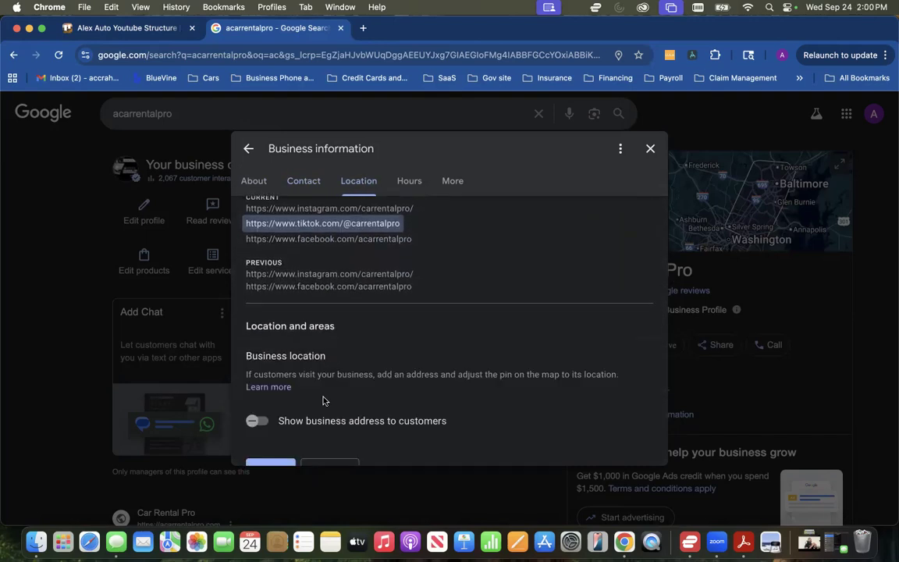
{"action": "scroll", "coordinate": [320, 386], "scroll_direction": "down", "scroll_amount": 2}
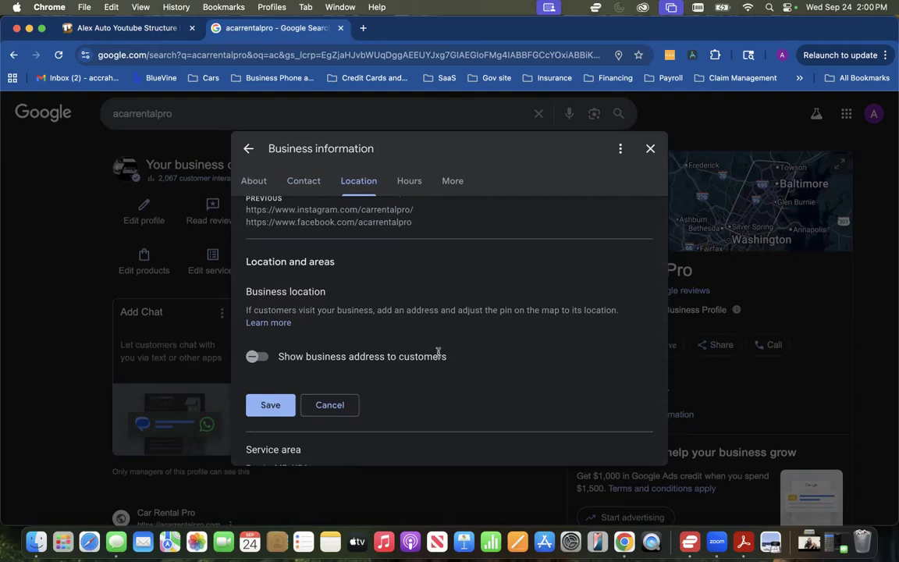
{"action": "left_click_drag", "start_coordinate": [454, 360], "coordinate": [295, 359]}
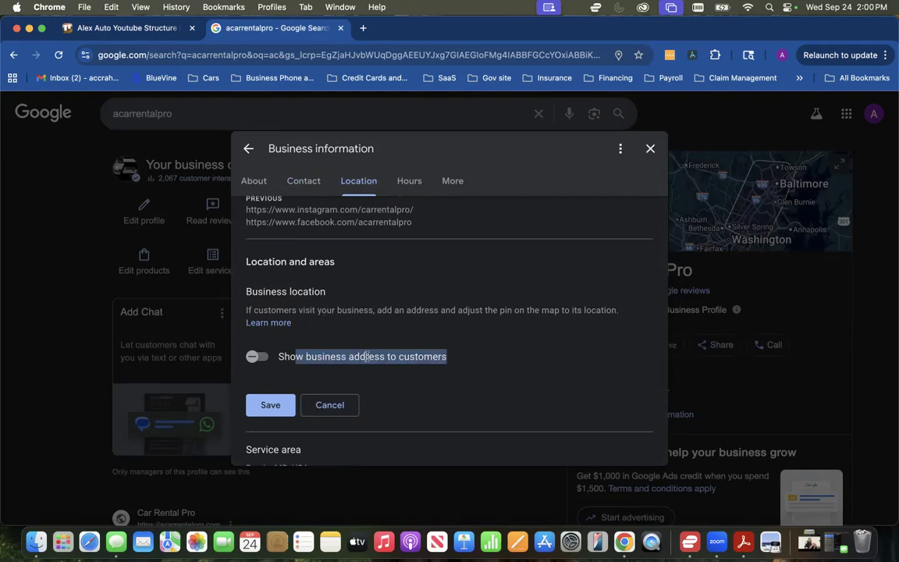
{"action": "left_click", "coordinate": [338, 359]}
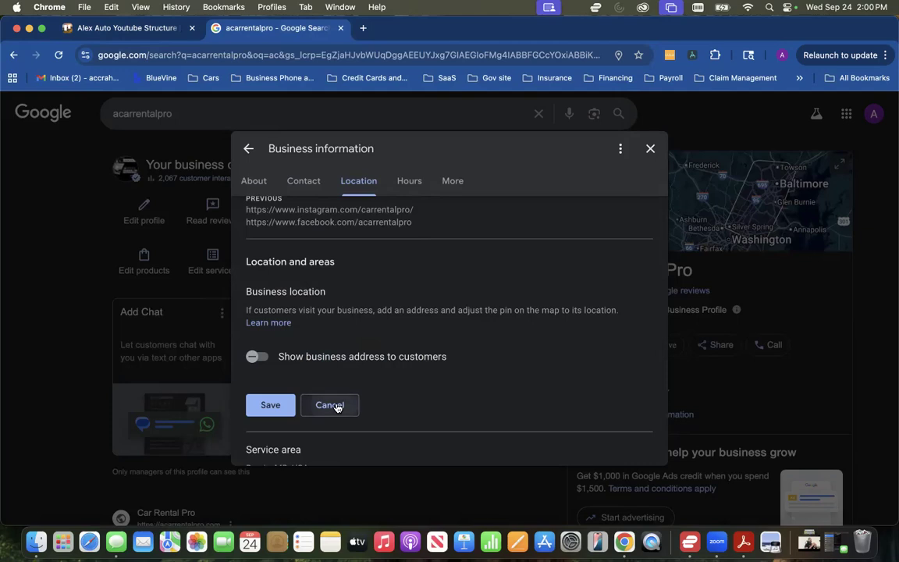
{"action": "left_click", "coordinate": [337, 407]}
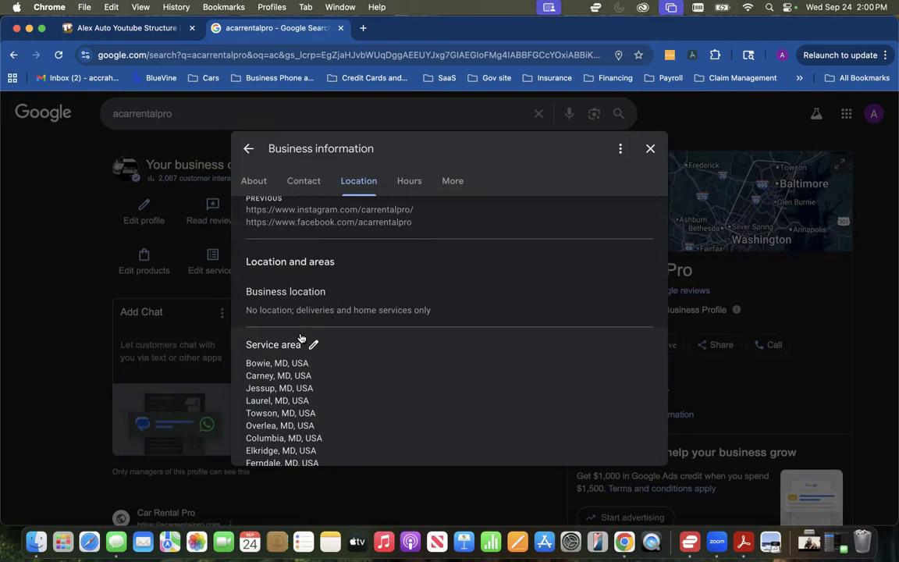
Review the list of cities in Car Rental Pro's service area.
{"action": "scroll", "coordinate": [349, 377], "scroll_direction": "down", "scroll_amount": 3}
{"action": "scroll", "coordinate": [349, 377], "scroll_direction": "down", "scroll_amount": 2}
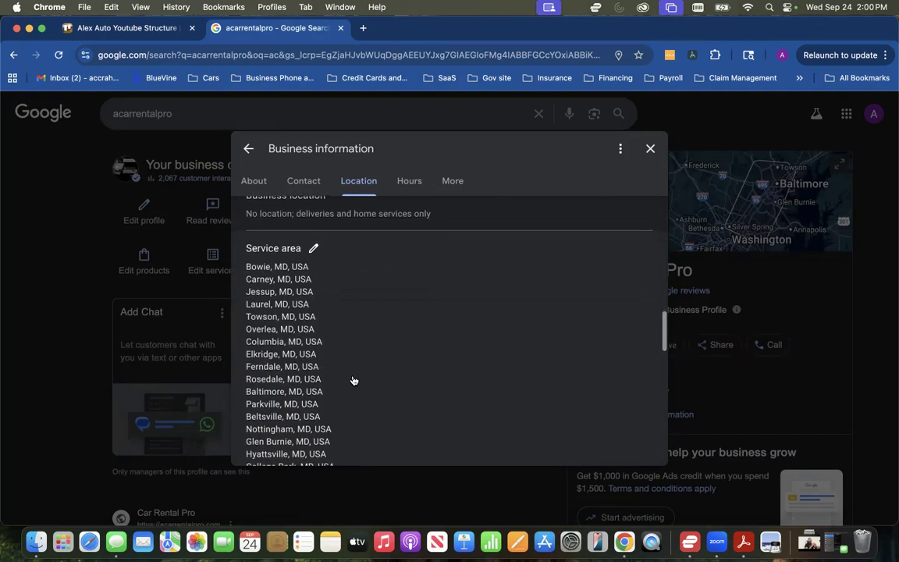
{"action": "scroll", "coordinate": [353, 380], "scroll_direction": "down", "scroll_amount": 2}
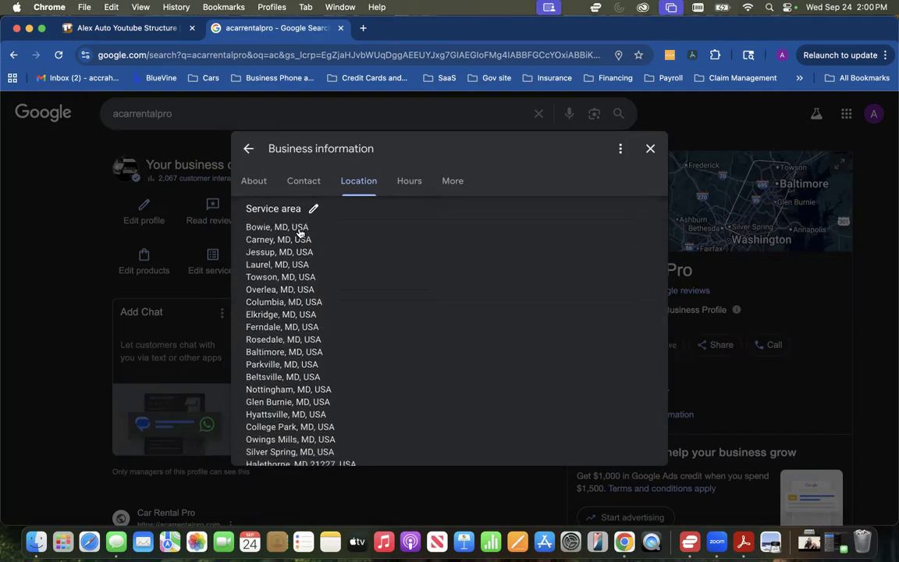
{"action": "scroll", "coordinate": [327, 344], "scroll_direction": "down", "scroll_amount": 5}
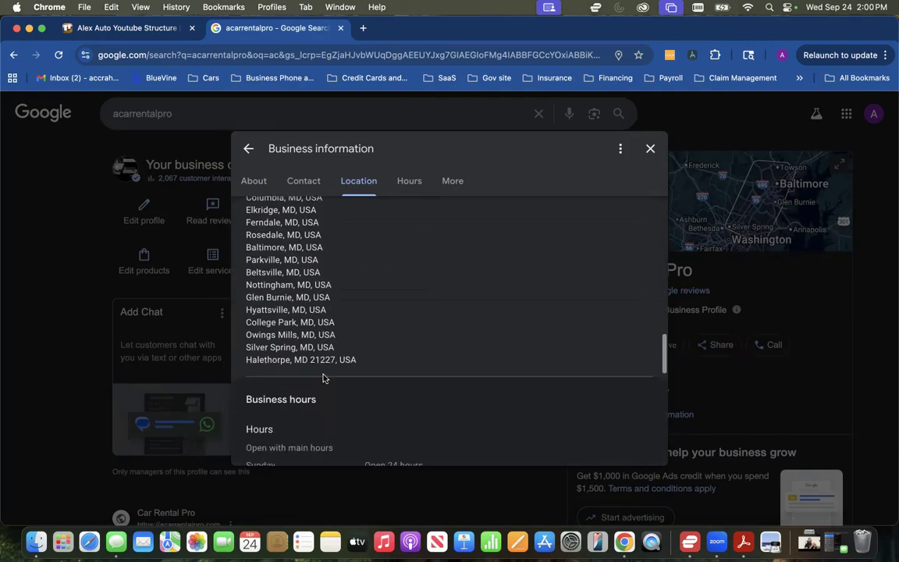
{"action": "scroll", "coordinate": [321, 376], "scroll_direction": "up", "scroll_amount": 3}
{"action": "scroll", "coordinate": [321, 377], "scroll_direction": "up", "scroll_amount": 3}
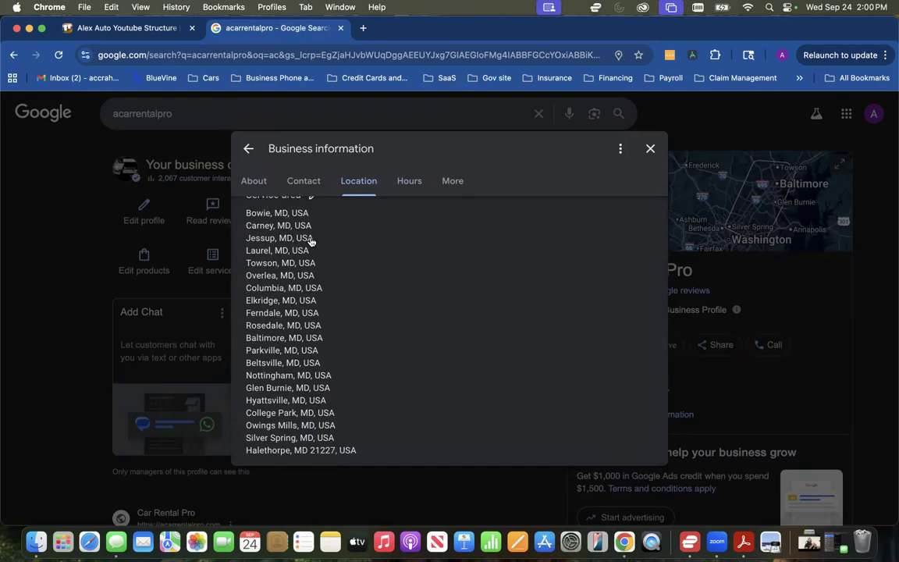
{"action": "scroll", "coordinate": [310, 257], "scroll_direction": "up", "scroll_amount": 2}
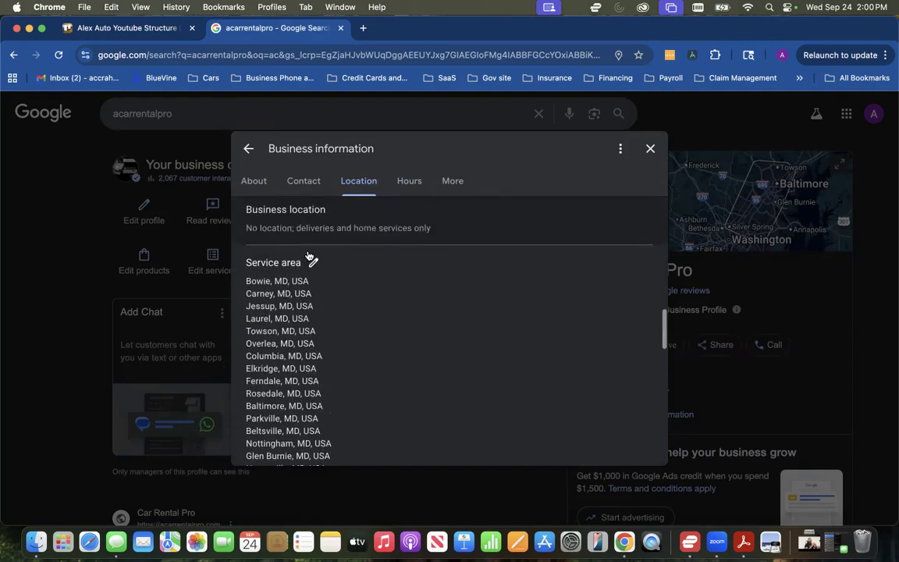
Open the service area for editing, look through the suggested and selected areas, and cancel.
{"action": "left_click", "coordinate": [312, 261]}
{"action": "scroll", "coordinate": [338, 345], "scroll_direction": "down", "scroll_amount": 2}
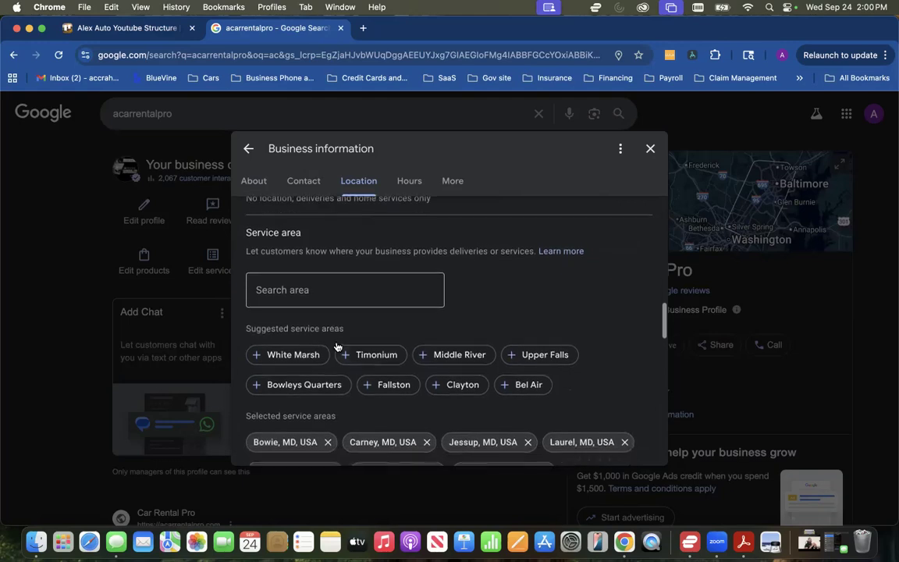
{"action": "scroll", "coordinate": [338, 345], "scroll_direction": "down", "scroll_amount": 5}
{"action": "scroll", "coordinate": [337, 345], "scroll_direction": "up", "scroll_amount": 8}
{"action": "scroll", "coordinate": [336, 345], "scroll_direction": "down", "scroll_amount": 3}
{"action": "scroll", "coordinate": [304, 347], "scroll_direction": "down", "scroll_amount": 10}
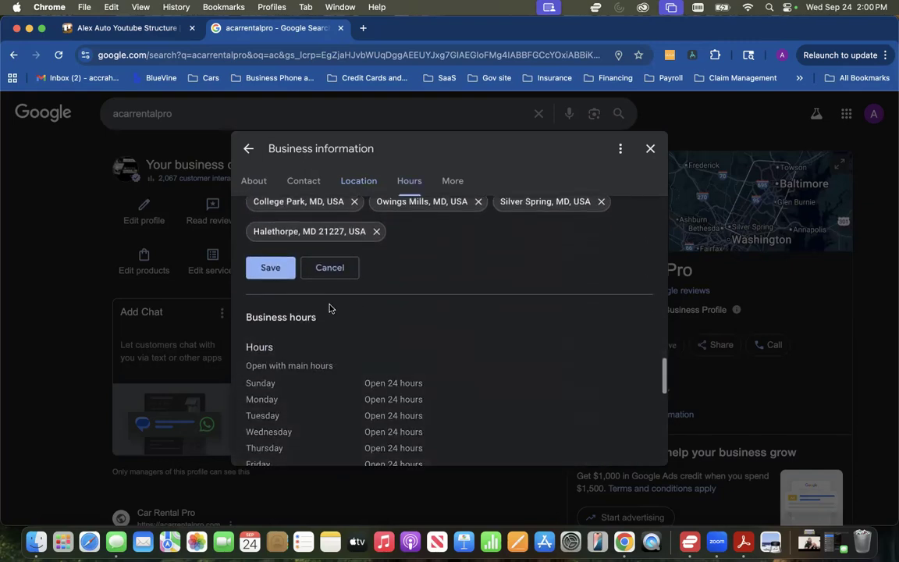
{"action": "left_click", "coordinate": [331, 268]}
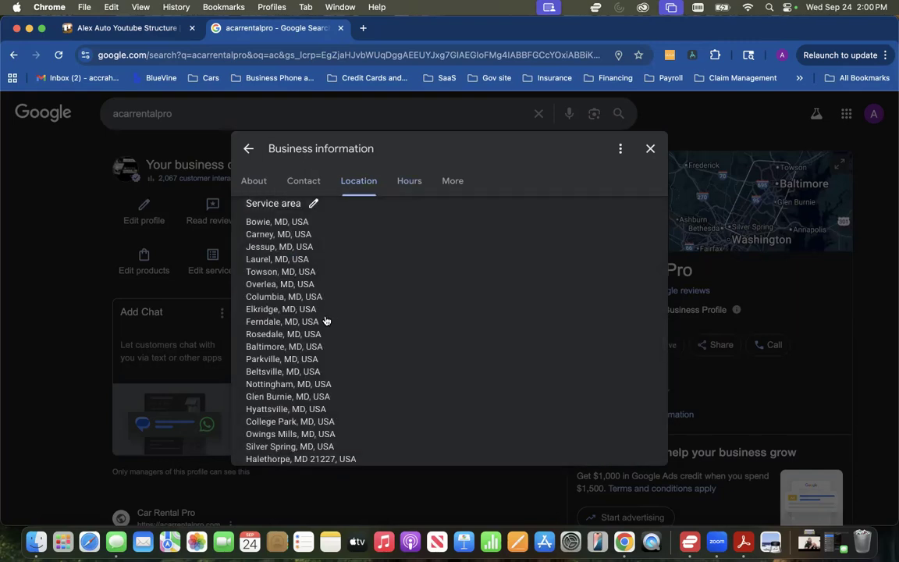
Review the business hours and the additional business attributes, and close the business information.
{"action": "scroll", "coordinate": [321, 320], "scroll_direction": "down", "scroll_amount": 5}
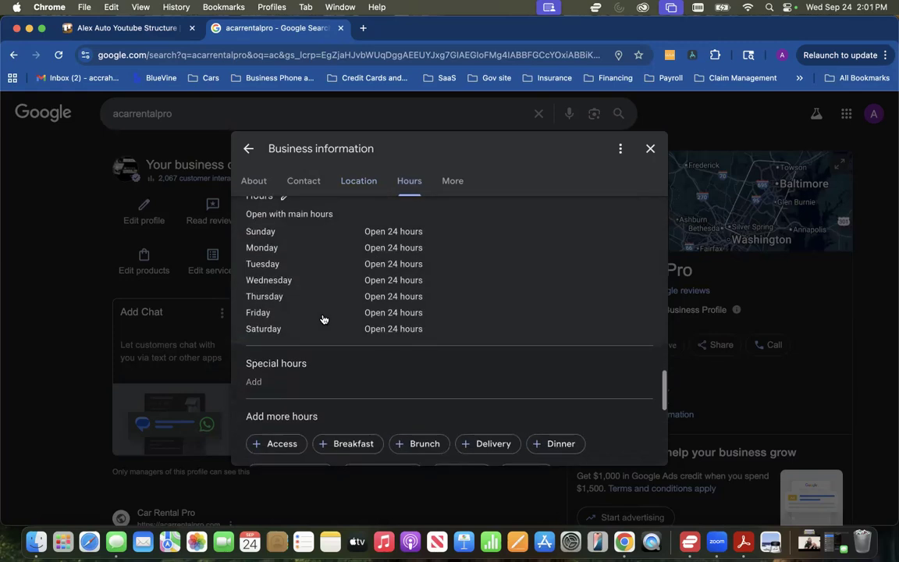
{"action": "scroll", "coordinate": [323, 318], "scroll_direction": "up", "scroll_amount": 2}
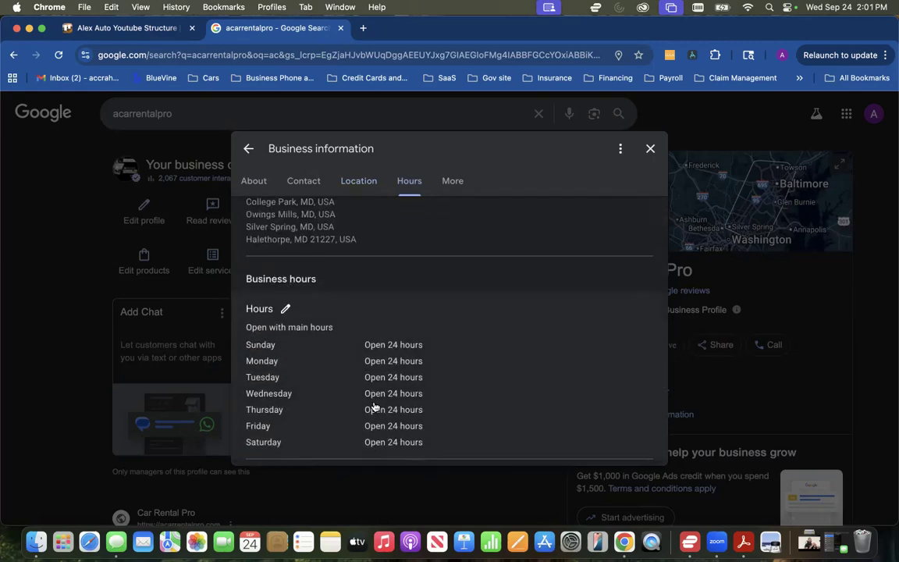
{"action": "scroll", "coordinate": [372, 416], "scroll_direction": "down", "scroll_amount": 2}
{"action": "scroll", "coordinate": [370, 413], "scroll_direction": "down", "scroll_amount": 7}
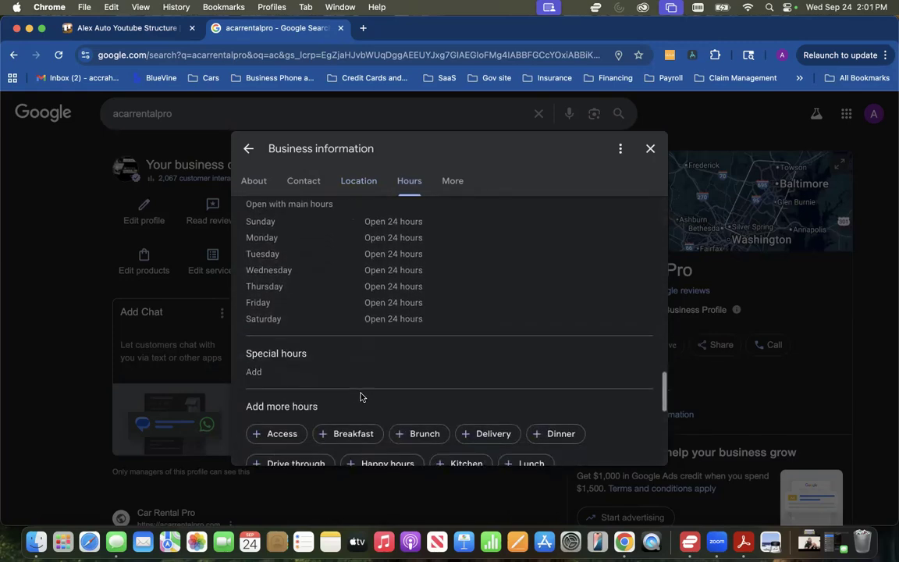
{"action": "scroll", "coordinate": [361, 399], "scroll_direction": "down", "scroll_amount": 3}
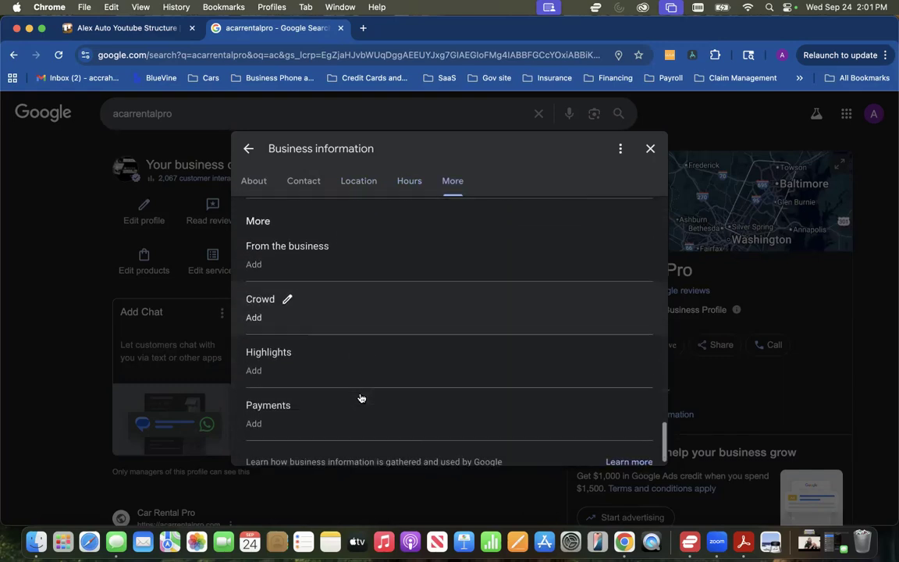
{"action": "scroll", "coordinate": [337, 341], "scroll_direction": "up", "scroll_amount": 15}
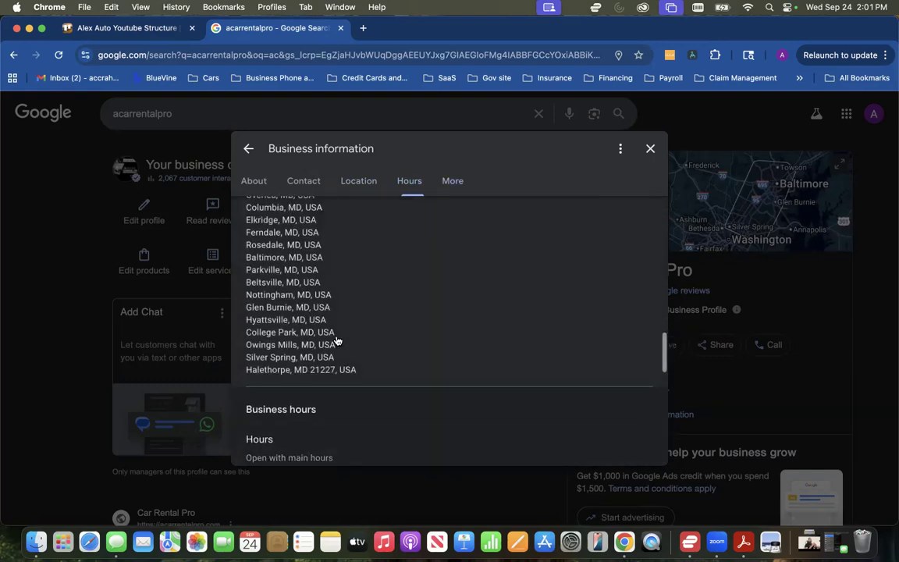
{"action": "left_click", "coordinate": [648, 149]}
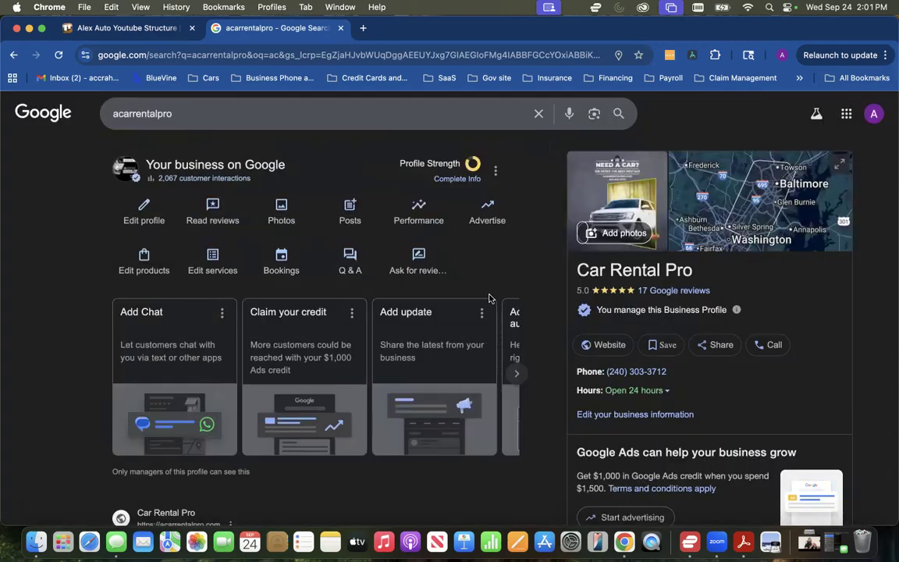
{"action": "scroll", "coordinate": [684, 305], "scroll_direction": "down", "scroll_amount": 1}
{"action": "scroll", "coordinate": [684, 305], "scroll_direction": "down", "scroll_amount": 2}
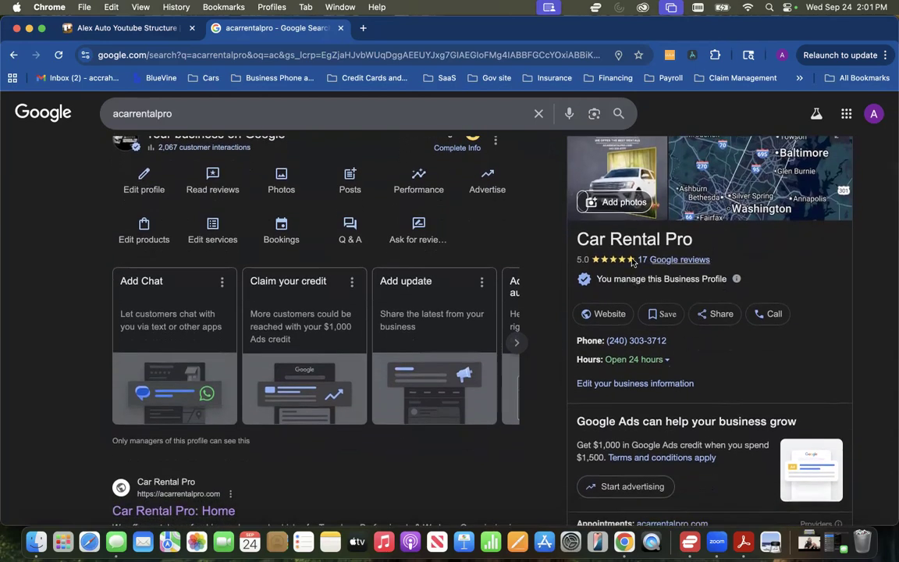
{"action": "scroll", "coordinate": [713, 374], "scroll_direction": "down", "scroll_amount": 3}
{"action": "scroll", "coordinate": [713, 378], "scroll_direction": "down", "scroll_amount": 5}
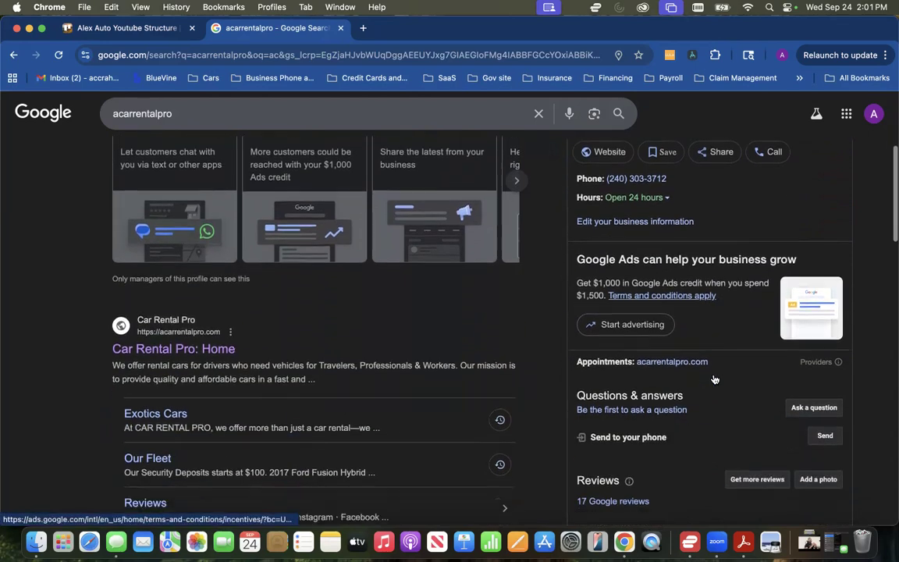
{"action": "scroll", "coordinate": [713, 377], "scroll_direction": "down", "scroll_amount": 2}
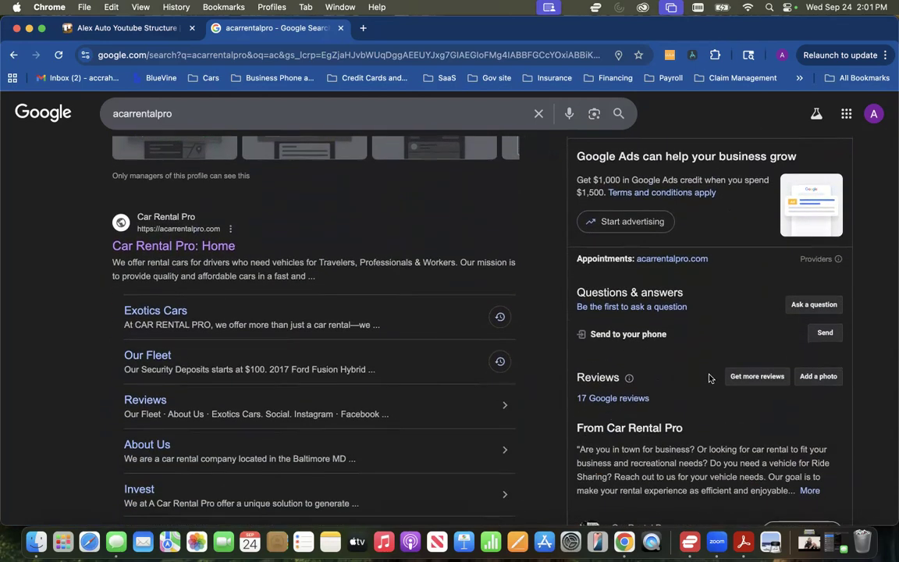
{"action": "scroll", "coordinate": [710, 378], "scroll_direction": "down", "scroll_amount": 9}
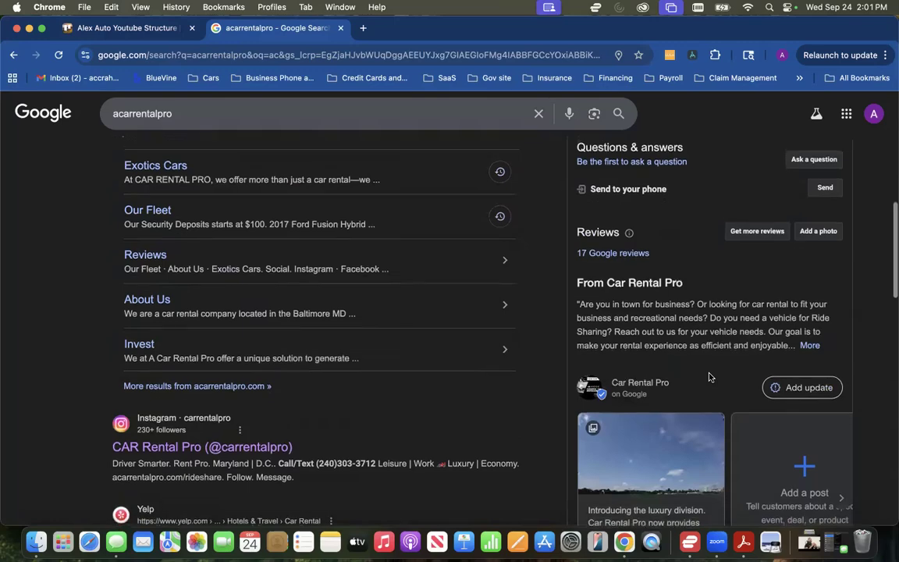
{"action": "scroll", "coordinate": [709, 378], "scroll_direction": "down", "scroll_amount": 7}
{"action": "scroll", "coordinate": [709, 378], "scroll_direction": "up", "scroll_amount": 20}
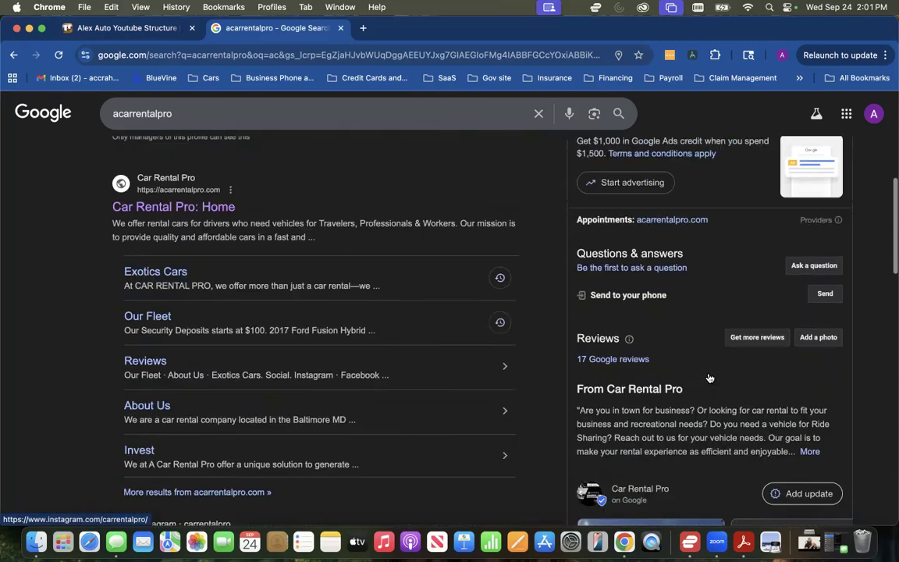
{"action": "scroll", "coordinate": [706, 376], "scroll_direction": "up", "scroll_amount": 5}
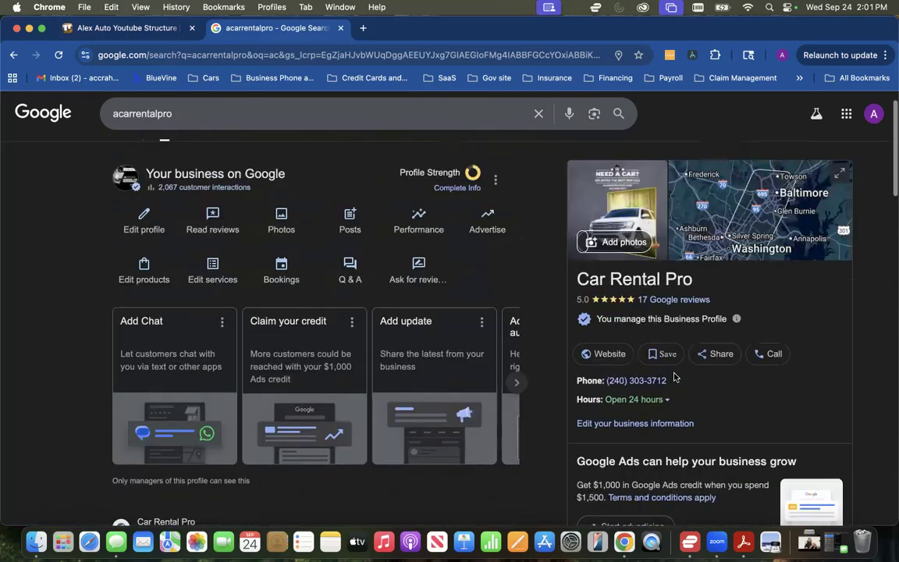
{"action": "scroll", "coordinate": [504, 364], "scroll_direction": "down", "scroll_amount": 15}
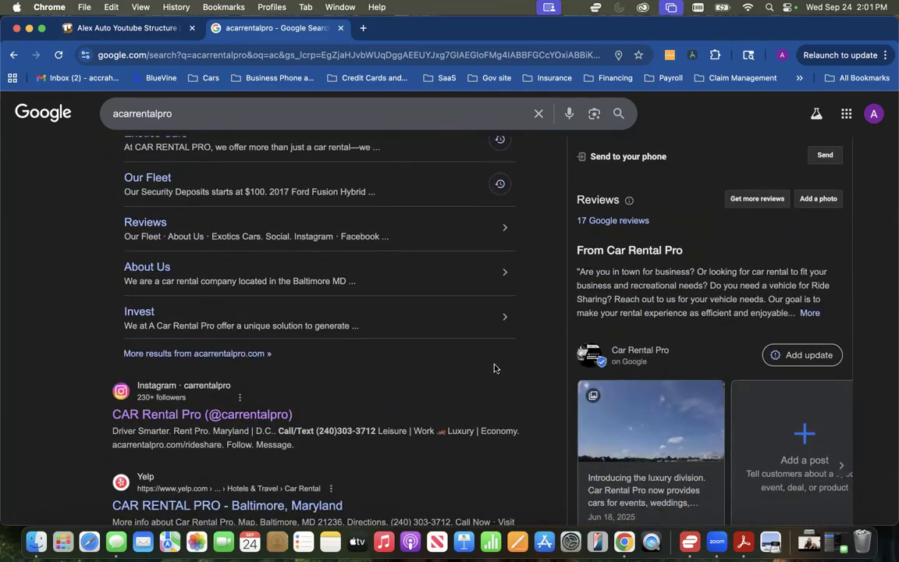
{"action": "scroll", "coordinate": [538, 373], "scroll_direction": "up", "scroll_amount": 15}
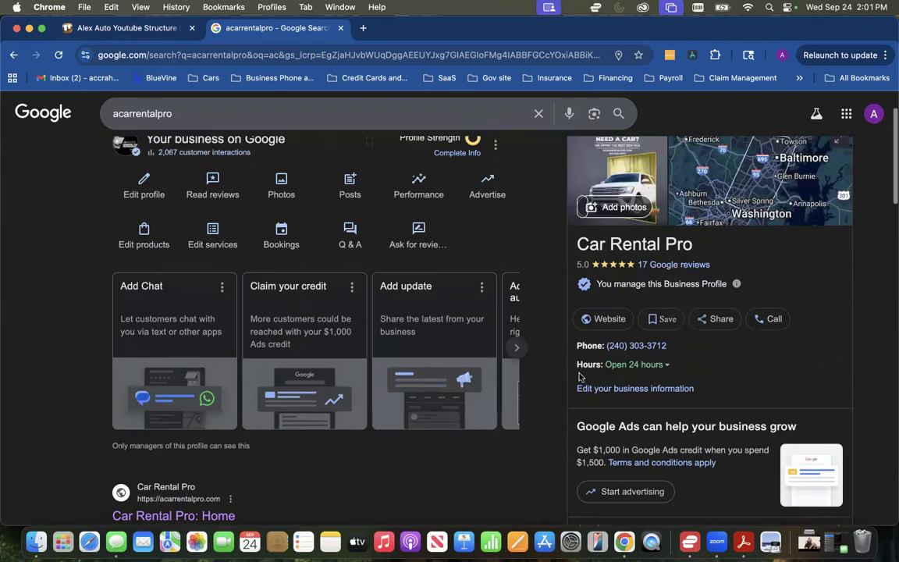
{"action": "scroll", "coordinate": [585, 373], "scroll_direction": "up", "scroll_amount": 2}
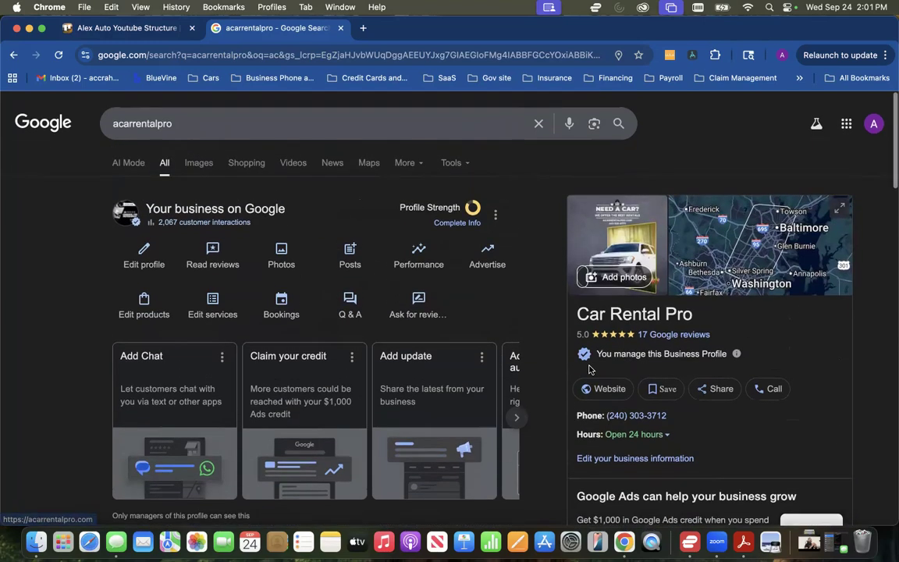
{"action": "scroll", "coordinate": [638, 343], "scroll_direction": "down", "scroll_amount": 1}
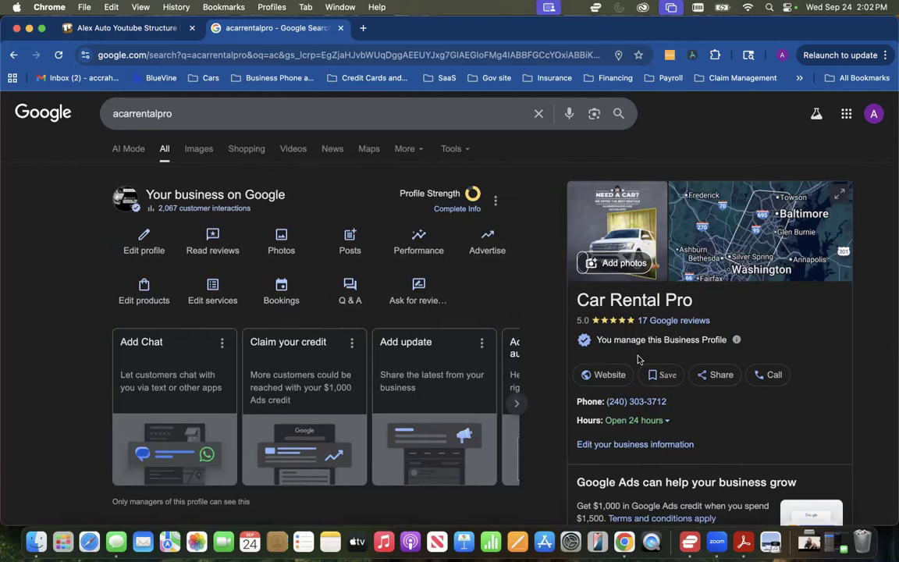
{"action": "scroll", "coordinate": [638, 359], "scroll_direction": "down", "scroll_amount": 7}
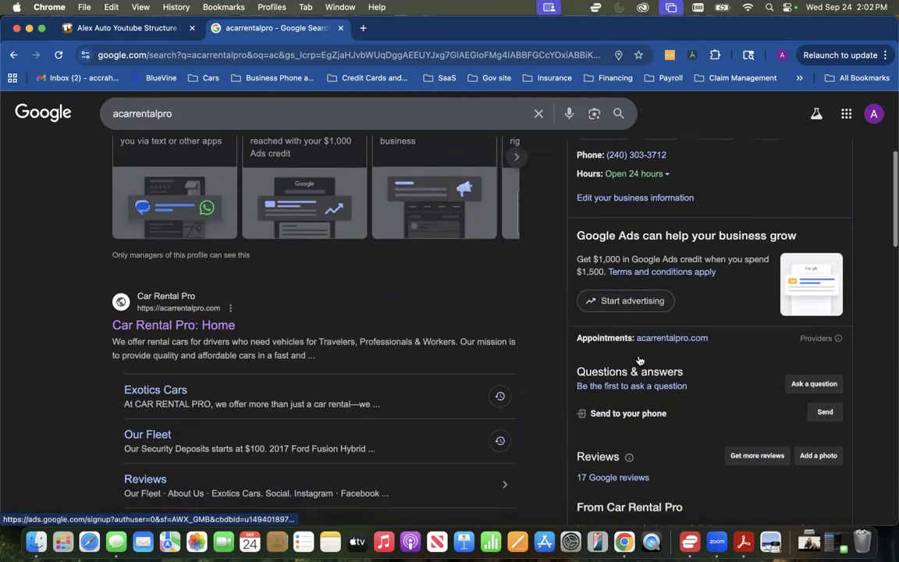